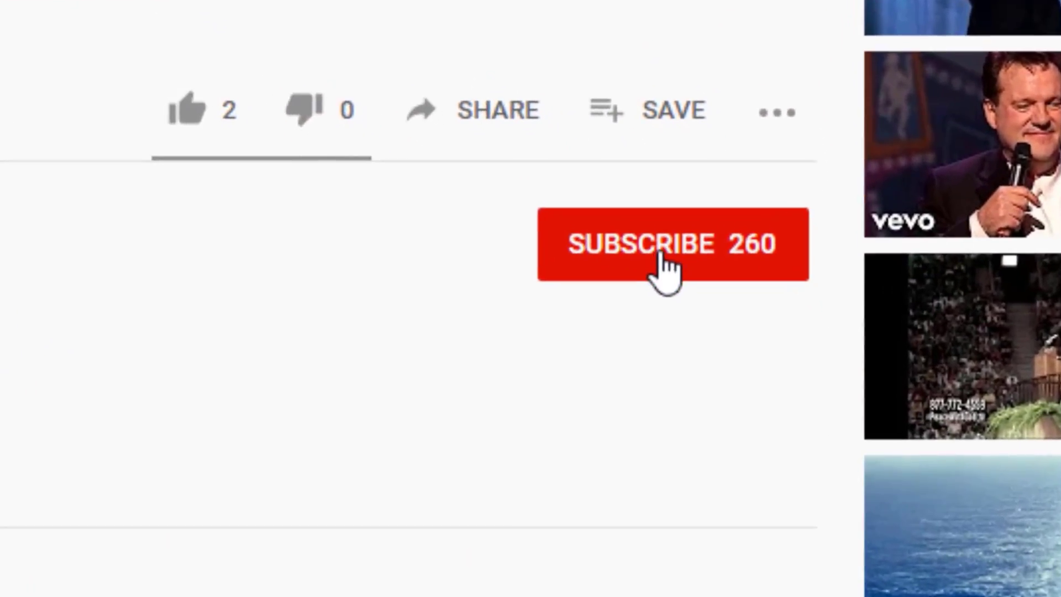
Step: Go to the Electrician SEO listing's home dashboard showing 33 views and 33 searches
left_click(663, 254)
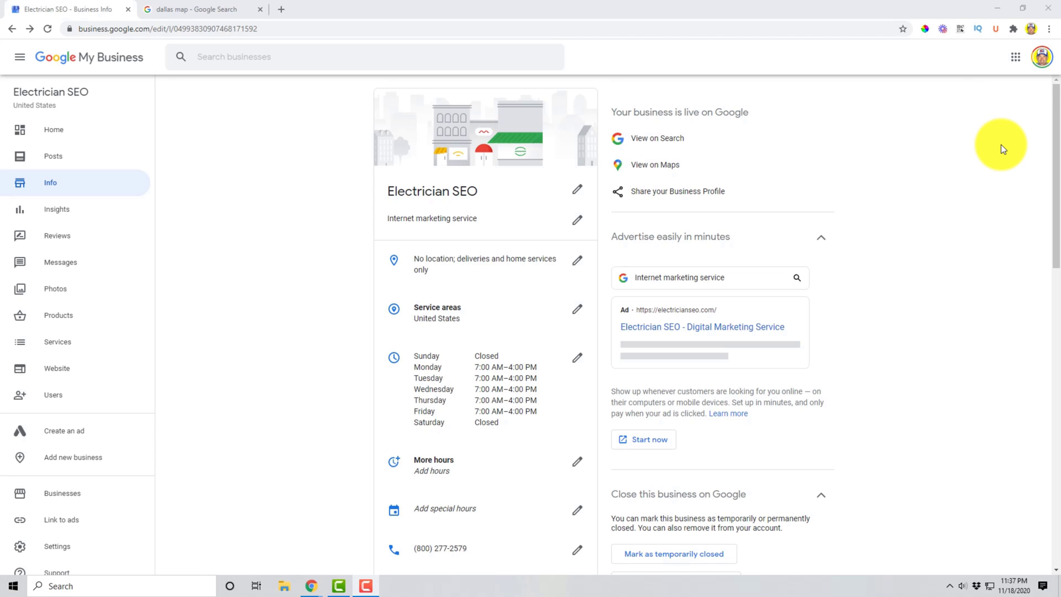
left_click(1014, 65)
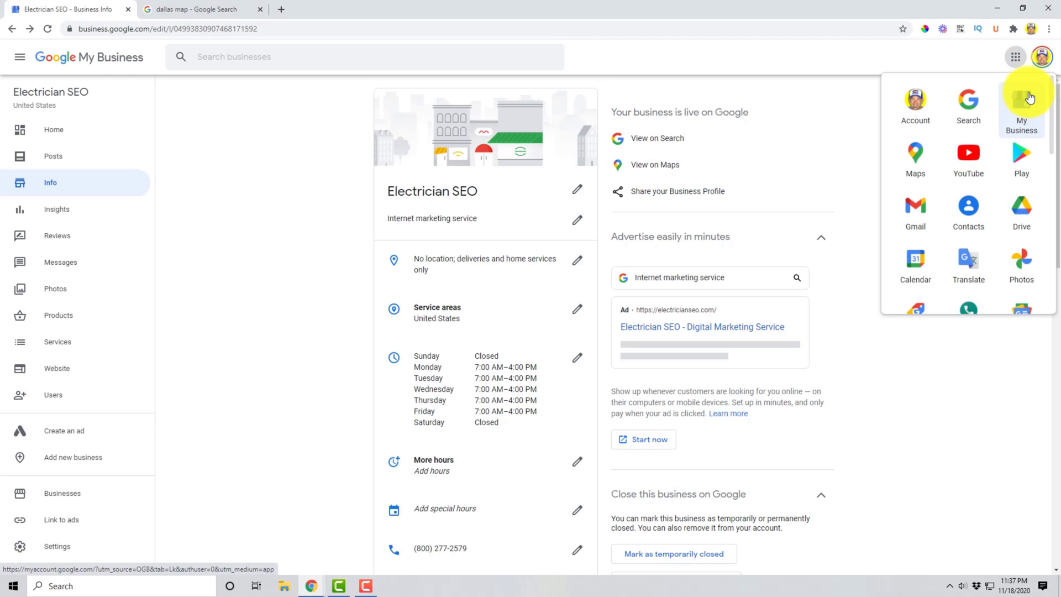
left_click_drag(1015, 112, 358, 228)
left_click(243, 291)
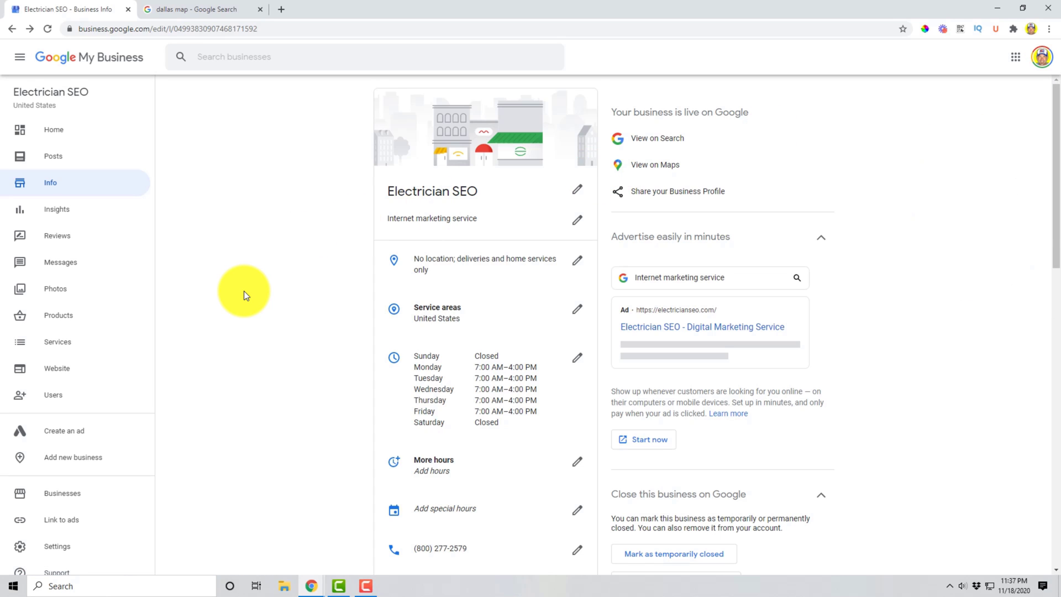
left_click(64, 135)
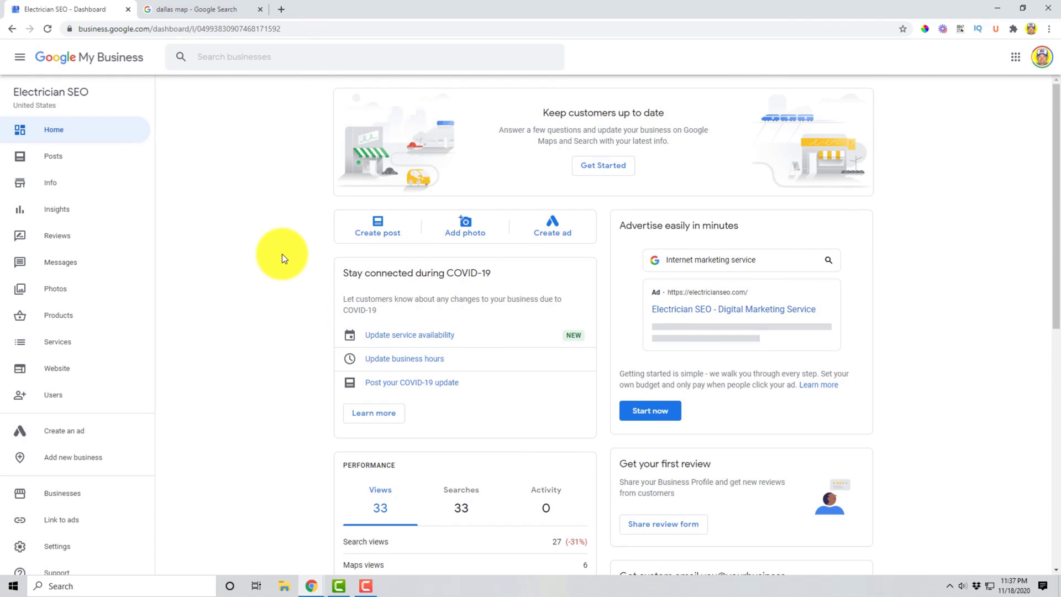
Step: Show the Electrician SEO Info page with its Internet marketing service category and United States service area
left_click(49, 191)
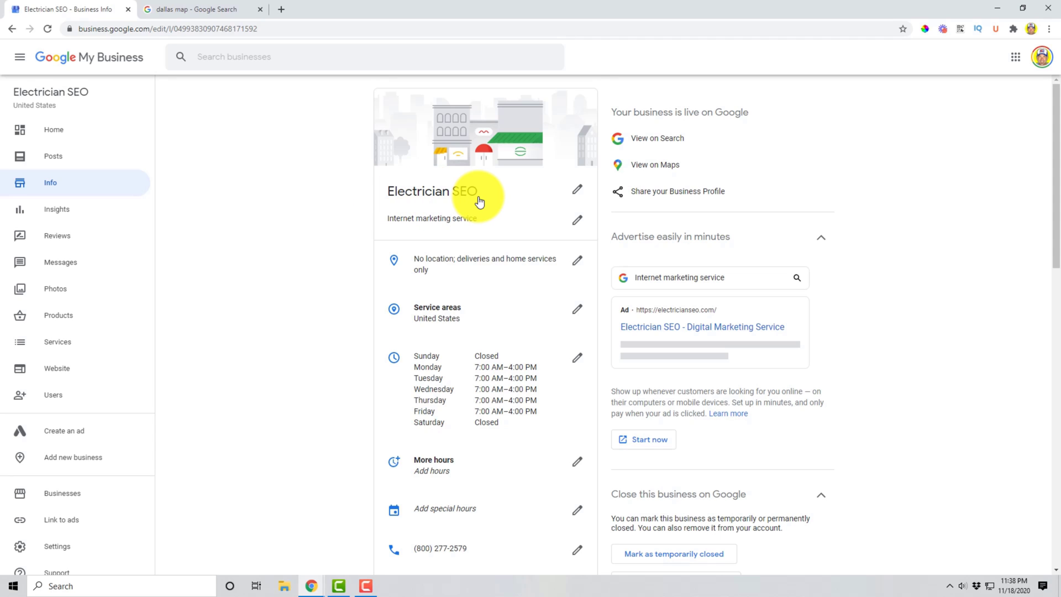
Step: Replace the Internet marketing service primary category with Contractor in the Category dialog
left_click(577, 224)
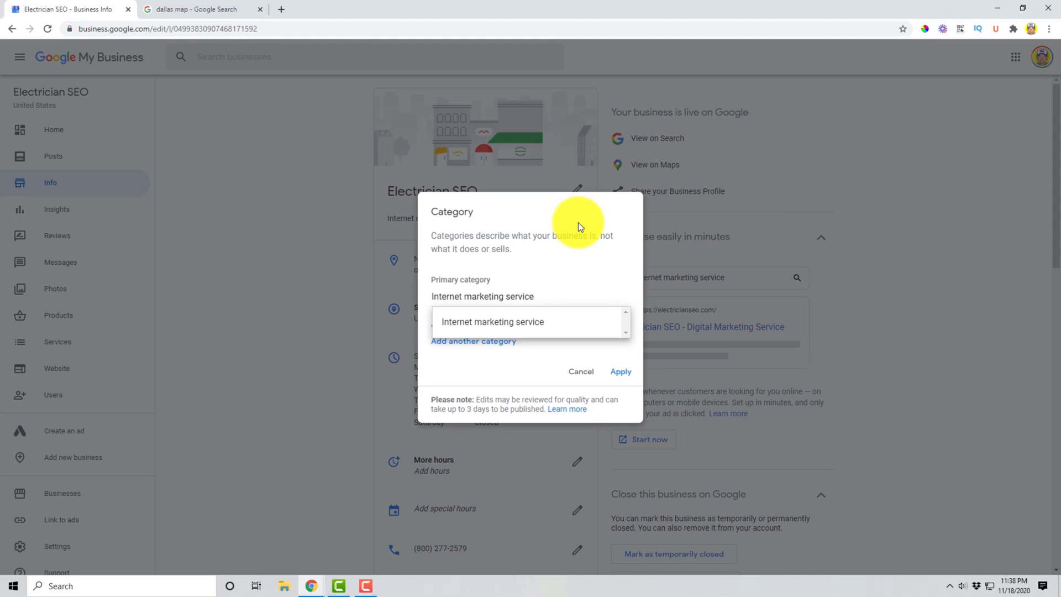
left_click(508, 246)
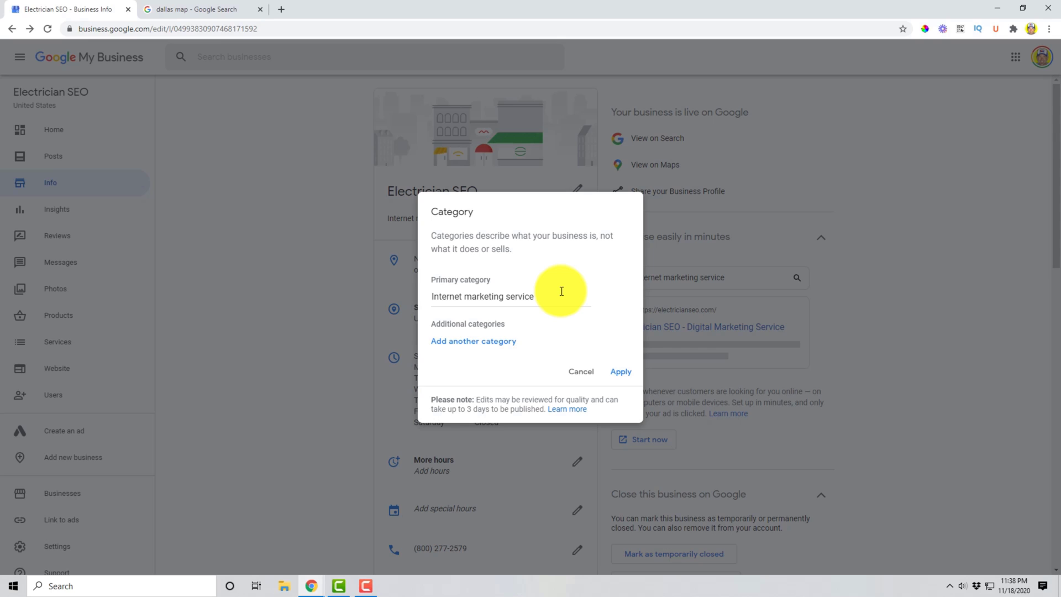
triple_click(492, 296)
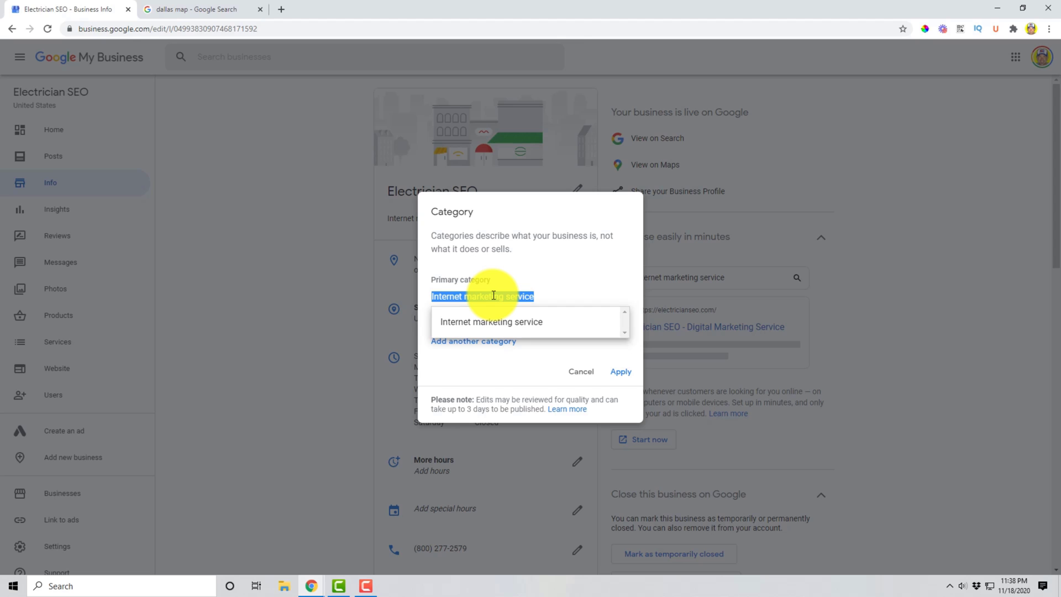
type("con")
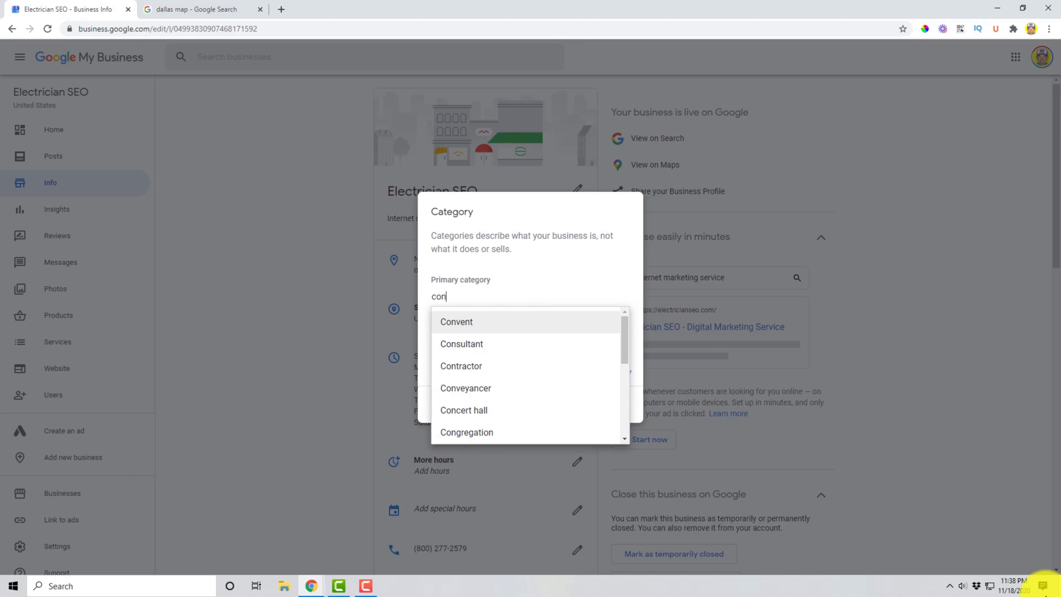
left_click(488, 366)
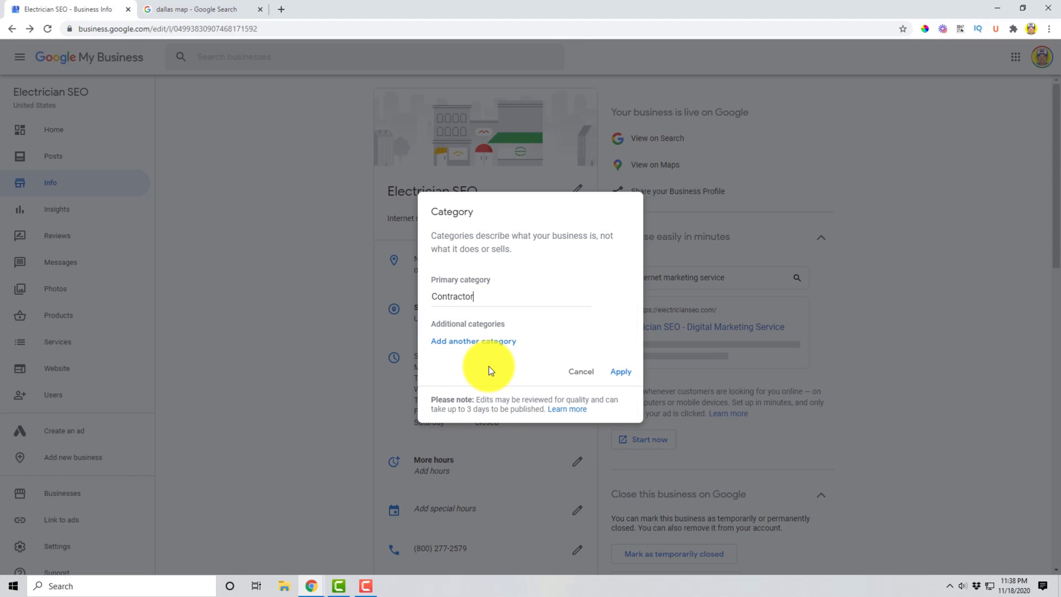
double_click(492, 301)
Step: Search 'attorney' in the primary category field and browse the attorney category suggestions
type("atto")
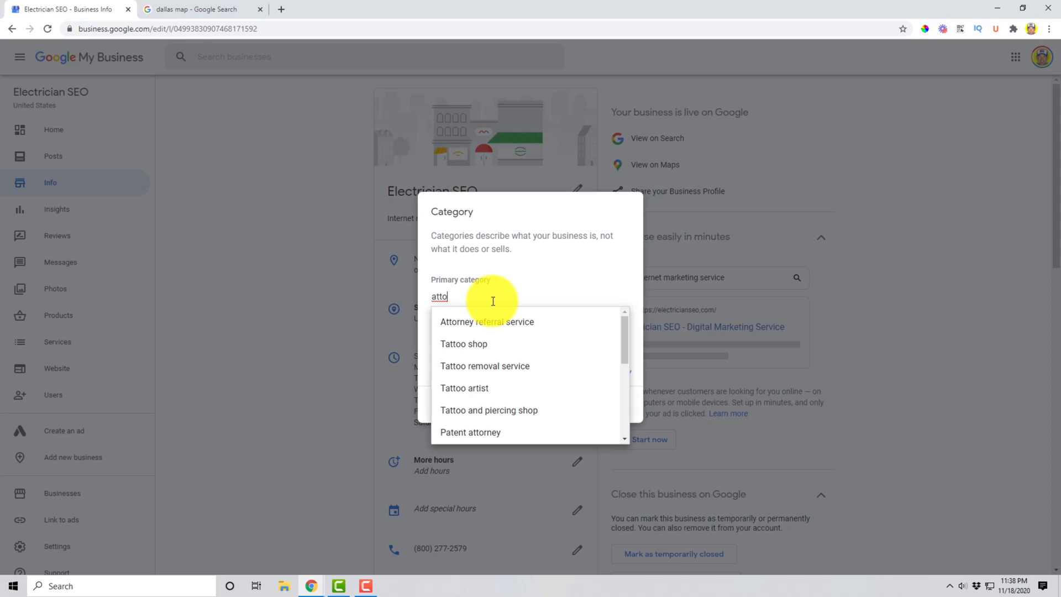
type("rn")
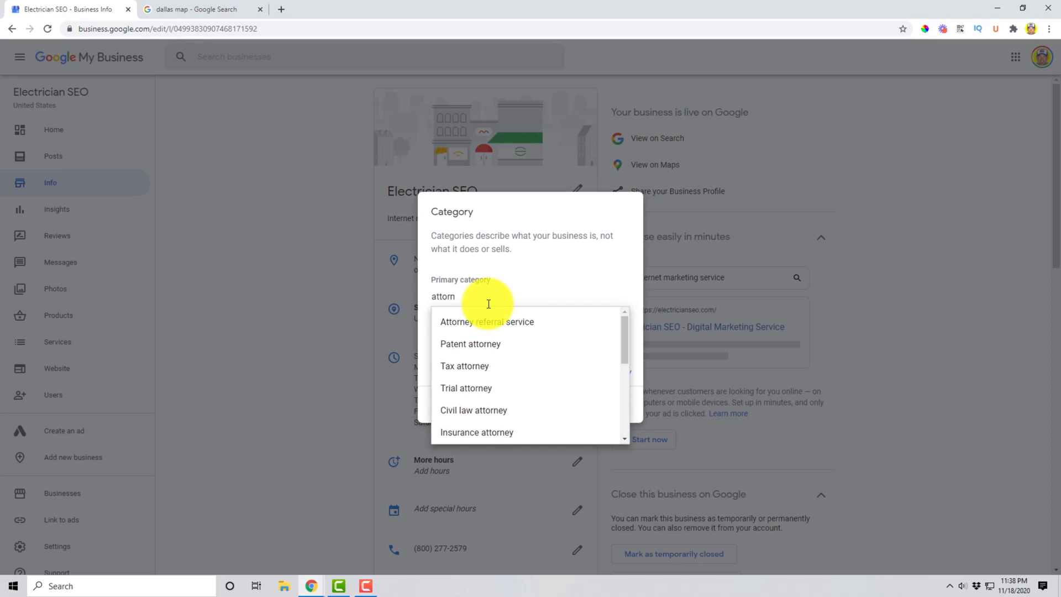
double_click(489, 303)
left_click(489, 304)
type("ey")
scroll(519, 342, "down", 2)
scroll(519, 342, "down", 2)
scroll(537, 352, "up", 4)
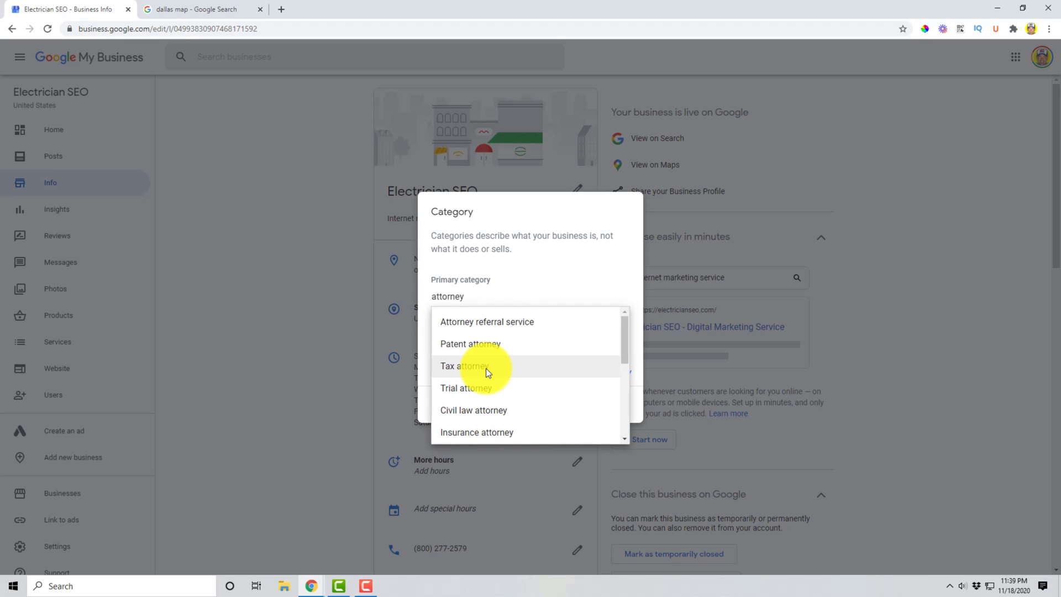
scroll(486, 367, "down", 1)
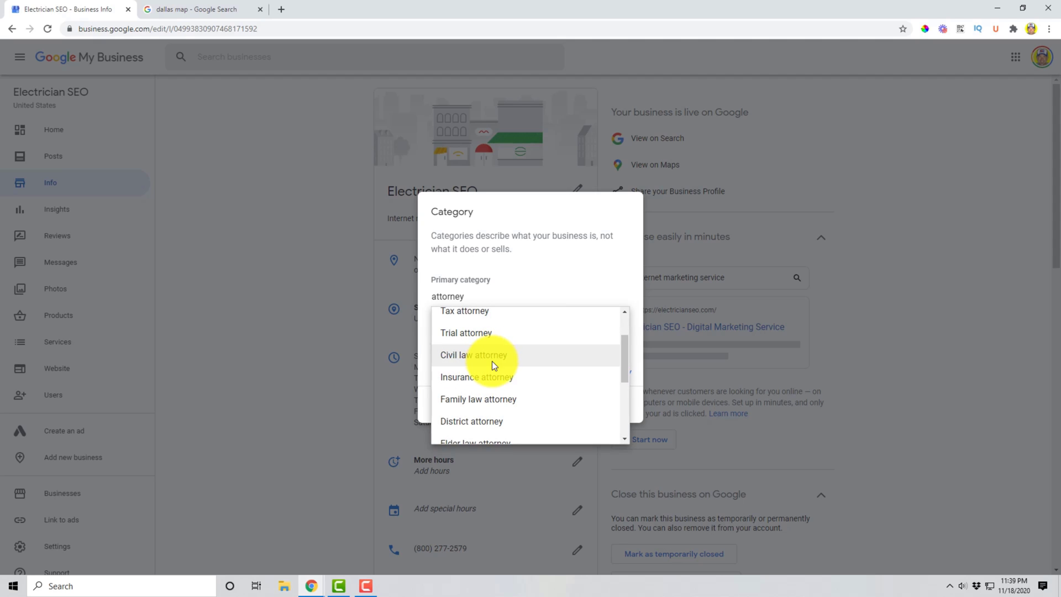
scroll(501, 376, "down", 3)
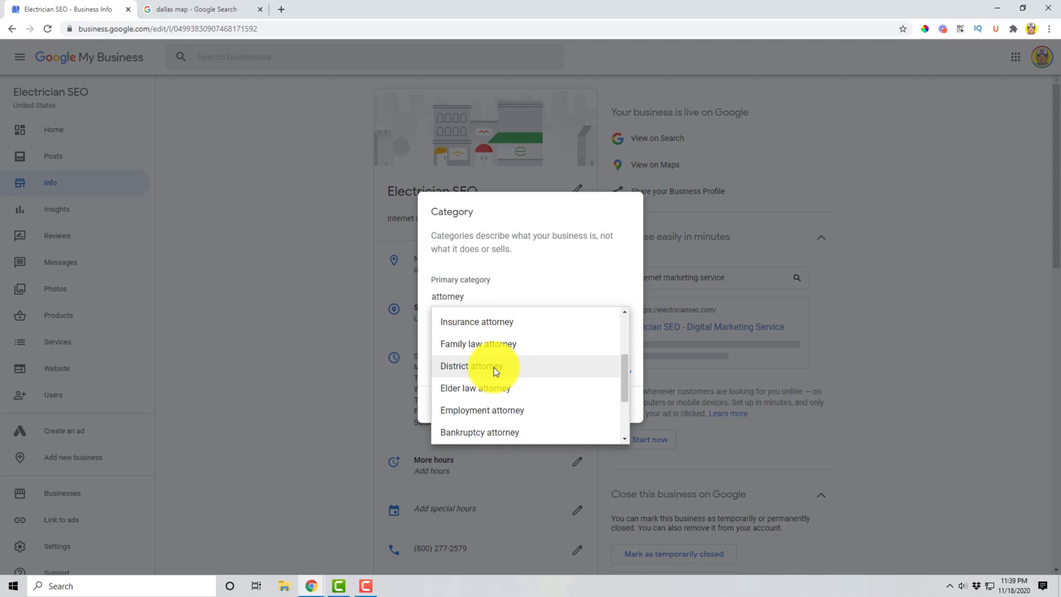
scroll(493, 386, "down", 2)
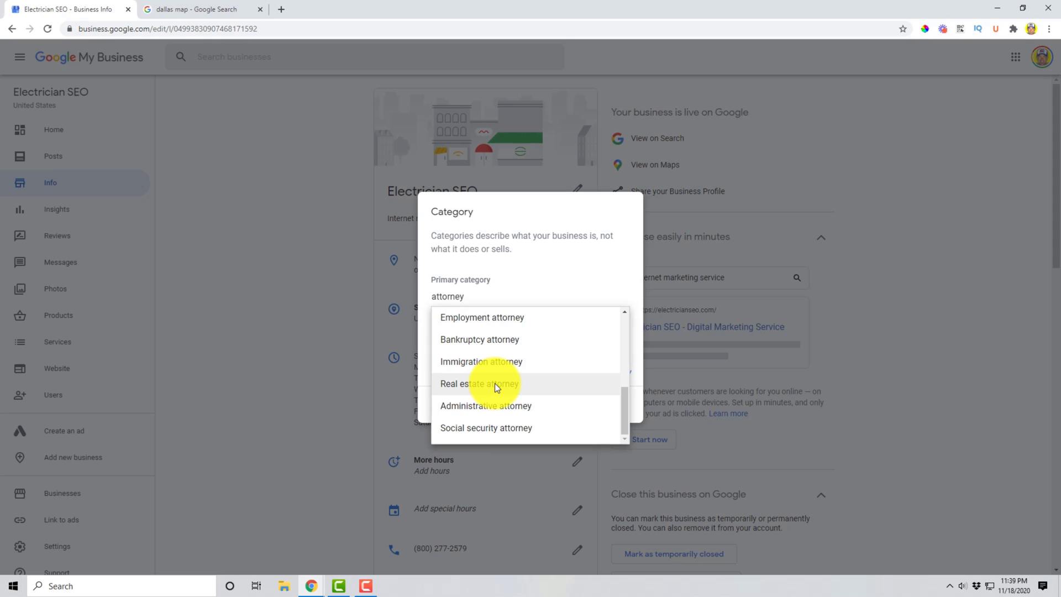
scroll(495, 382, "up", 5)
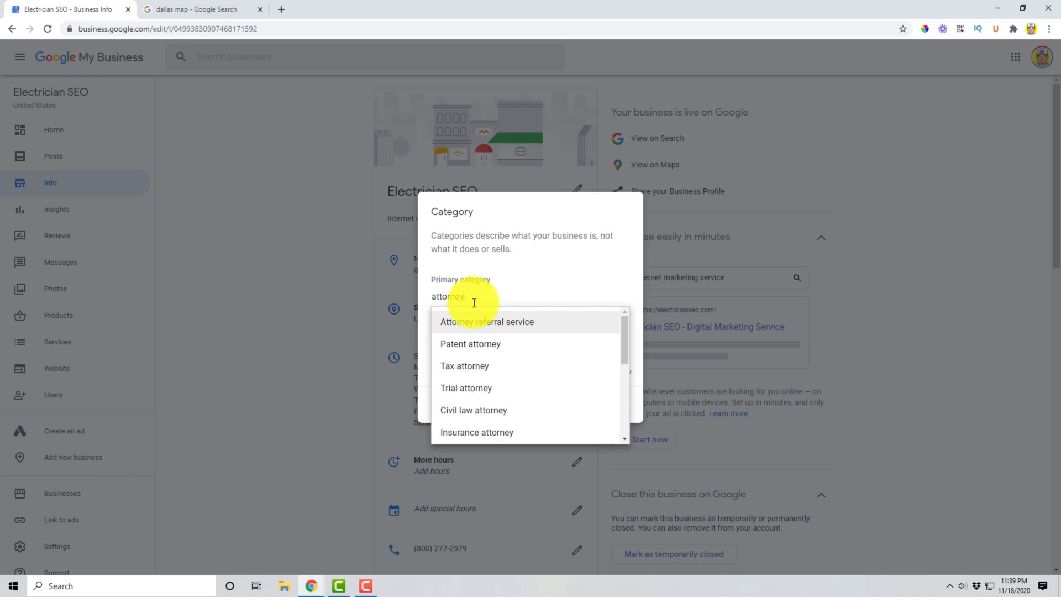
scroll(479, 399, "down", 2)
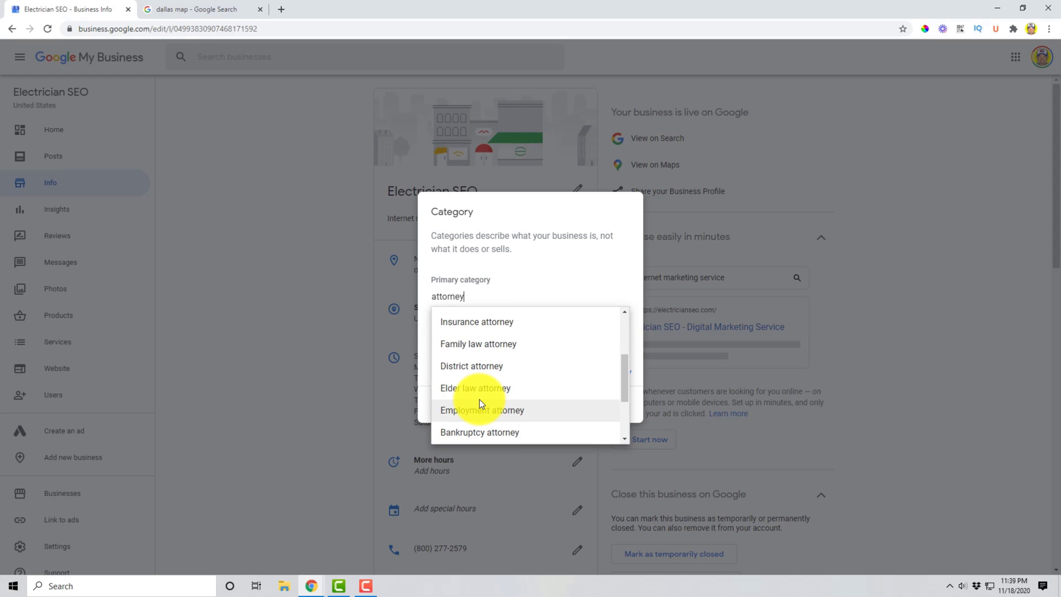
scroll(479, 399, "down", 1)
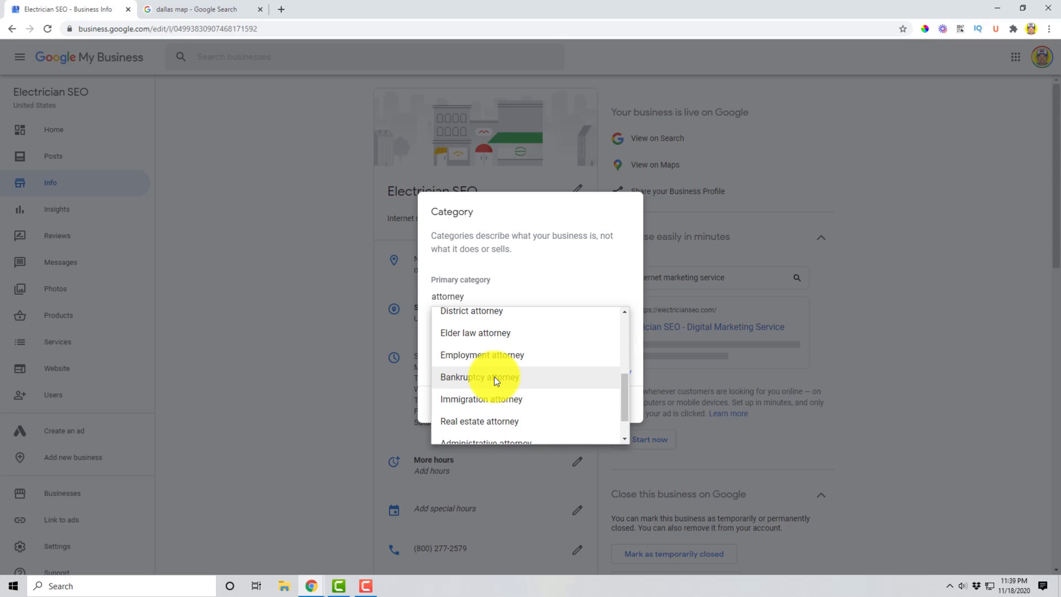
scroll(494, 376, "down", 1)
scroll(494, 377, "up", 4)
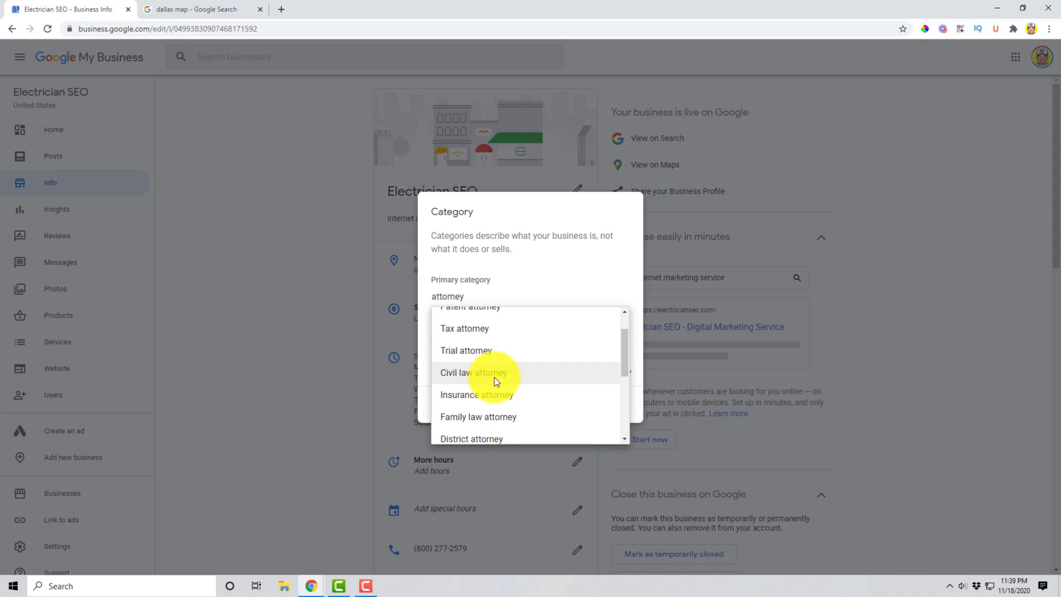
Step: Make Divorce lawyer the primary category instead of Contractor
double_click(477, 296)
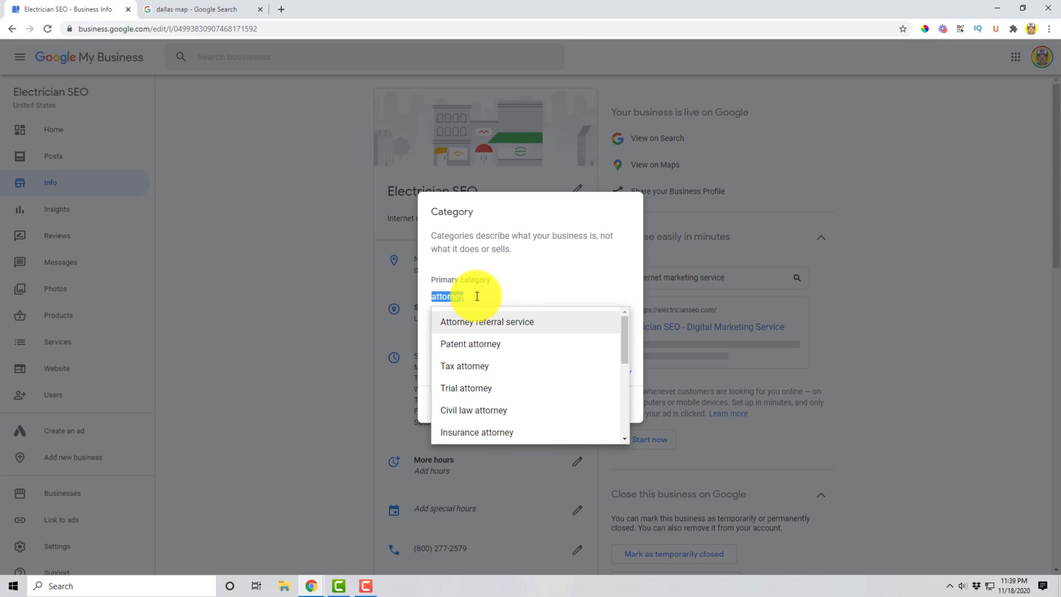
type("divorc")
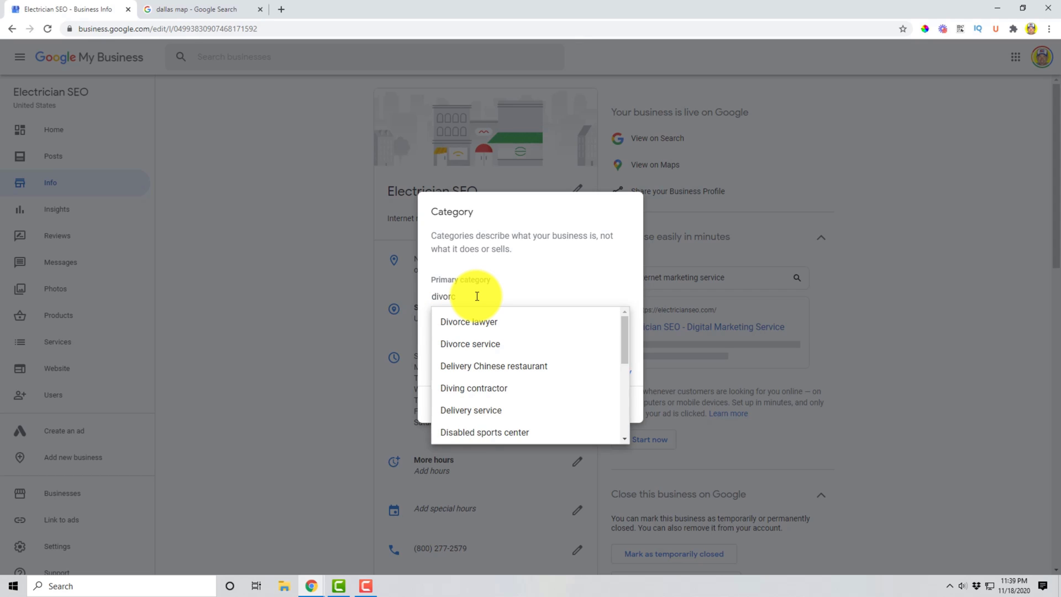
left_click(480, 325)
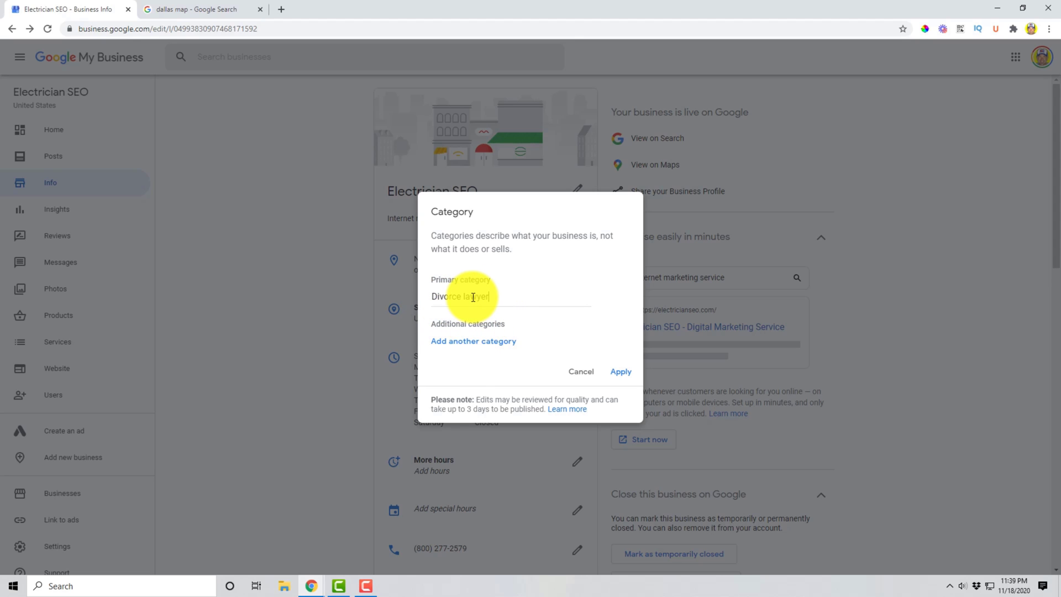
Step: Try Bankruptcy attorney, Law firm and Lawyer as additional categories, then cancel all category changes
left_click(461, 342)
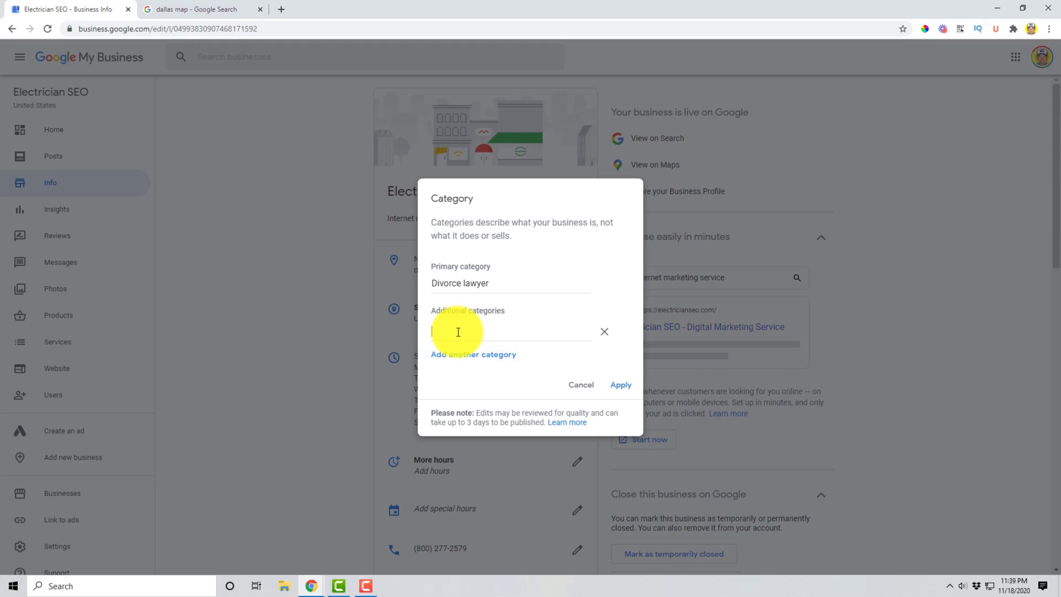
type("bank")
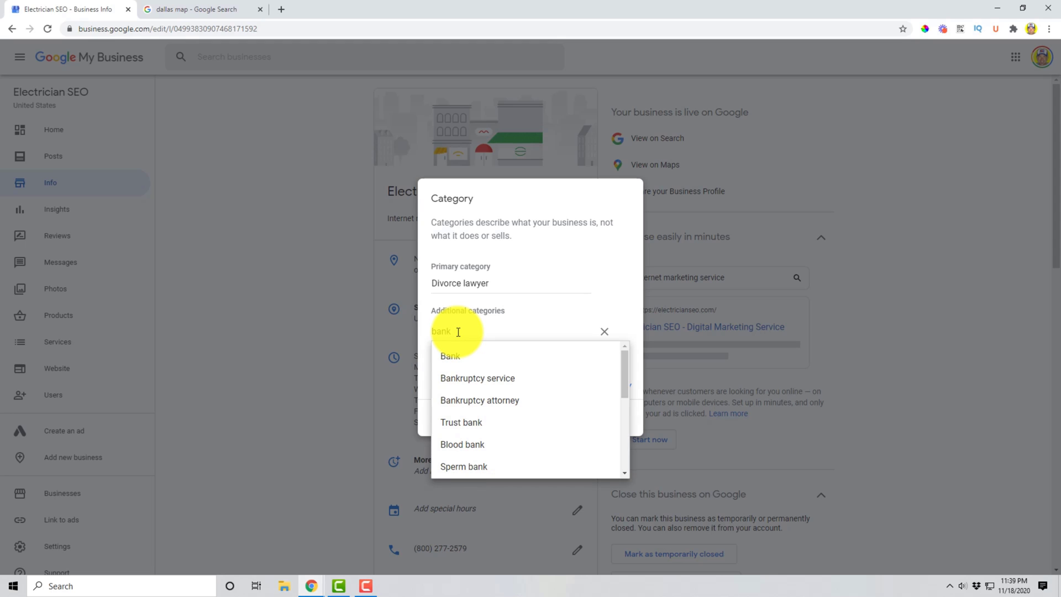
left_click(500, 400)
left_click(475, 358)
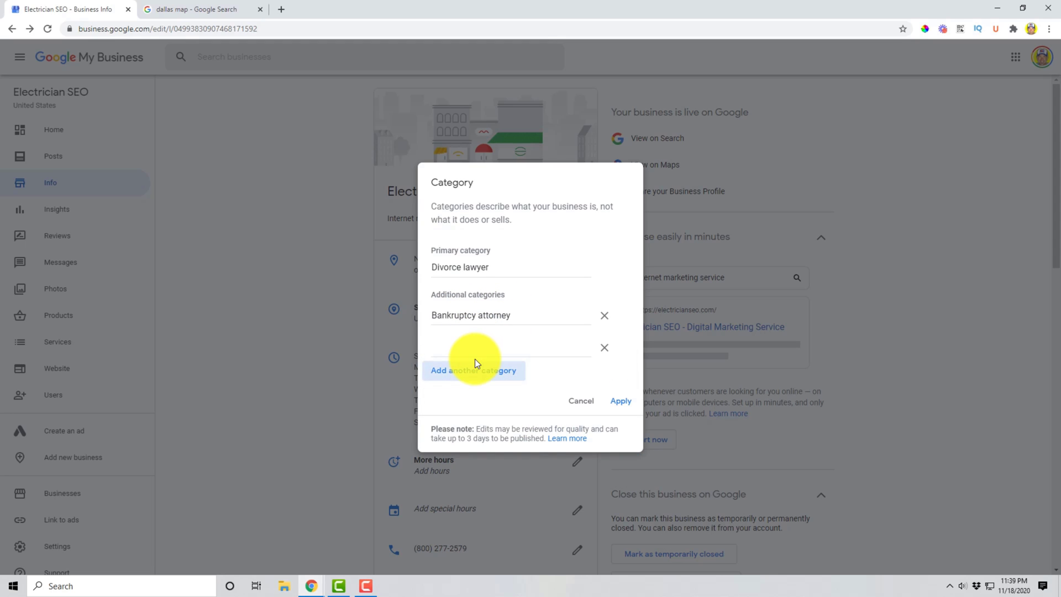
type("law firm")
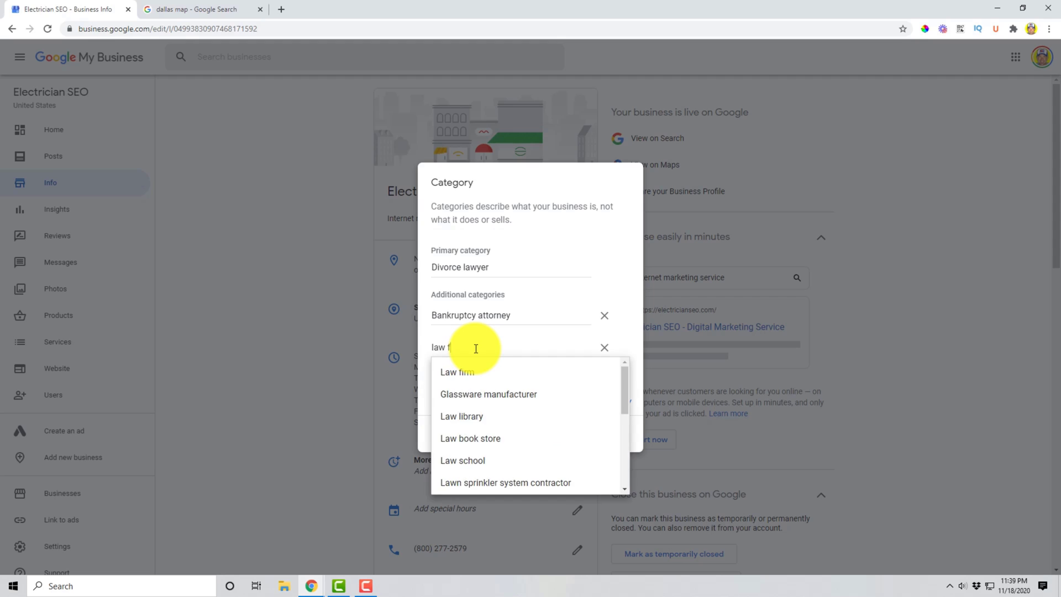
left_click(477, 376)
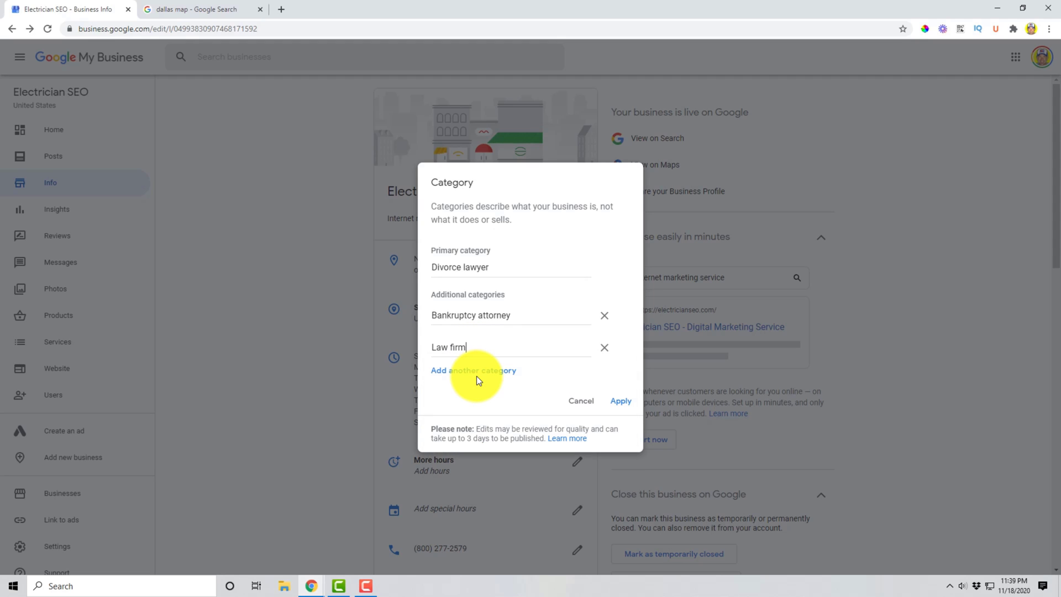
left_click(476, 378)
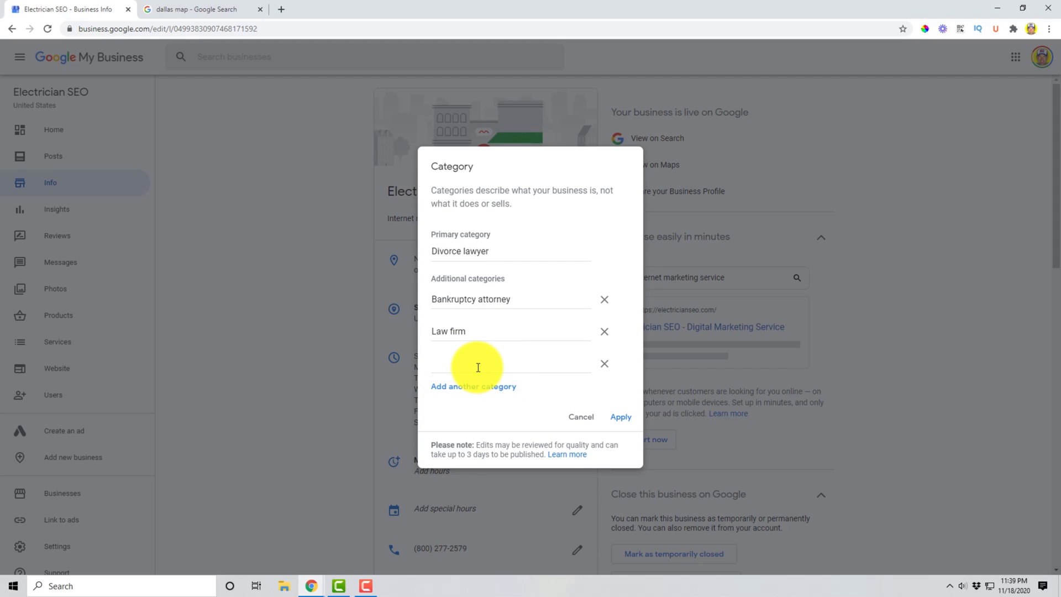
type("lawye")
left_click(475, 382)
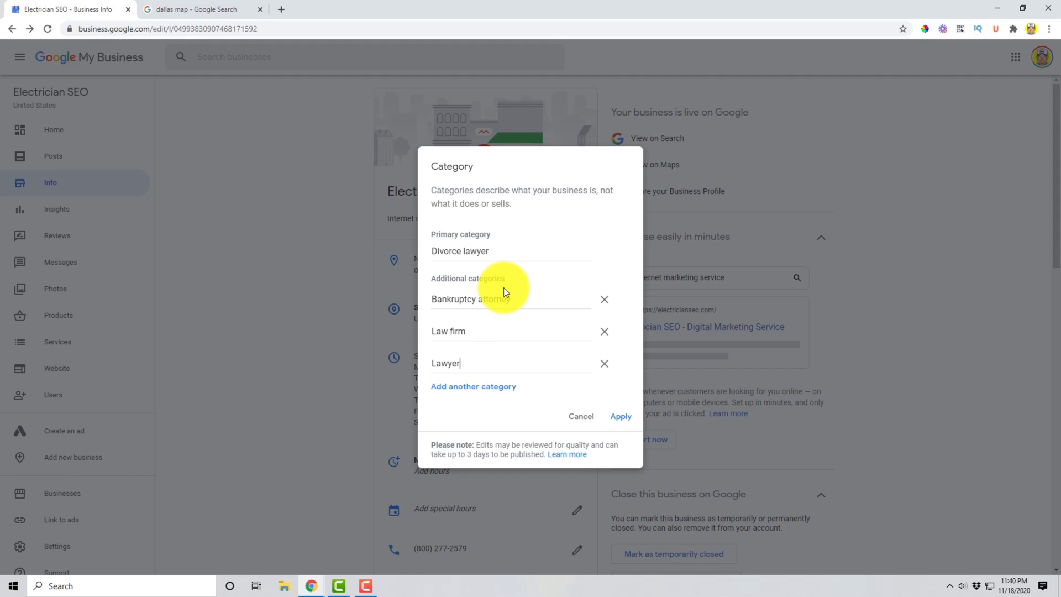
left_click(579, 416)
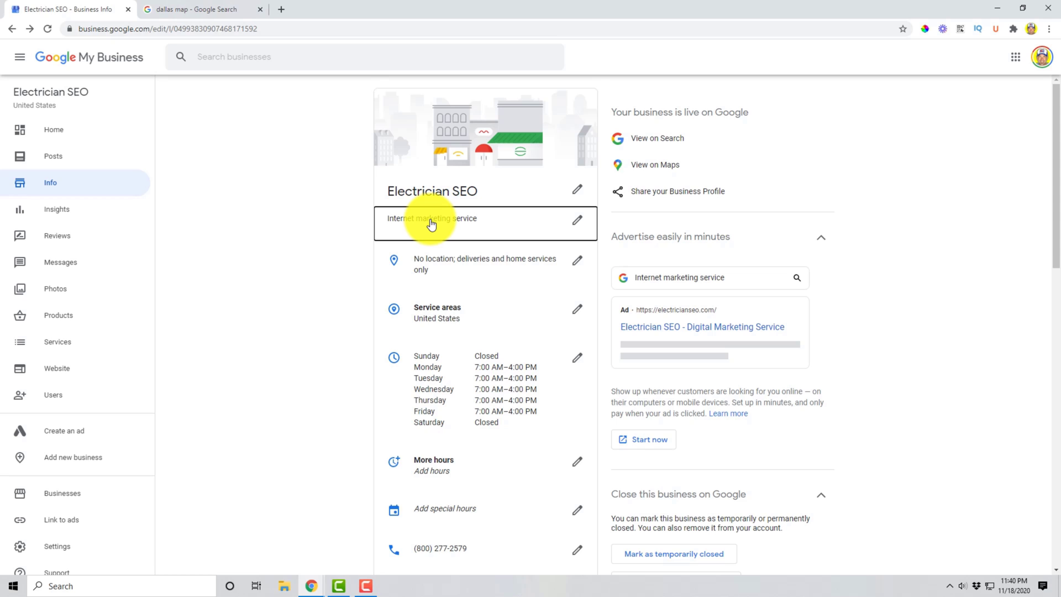
Step: Search Google for 'dallas dentist' and expand the full list of local dentist listings
left_click(186, 10)
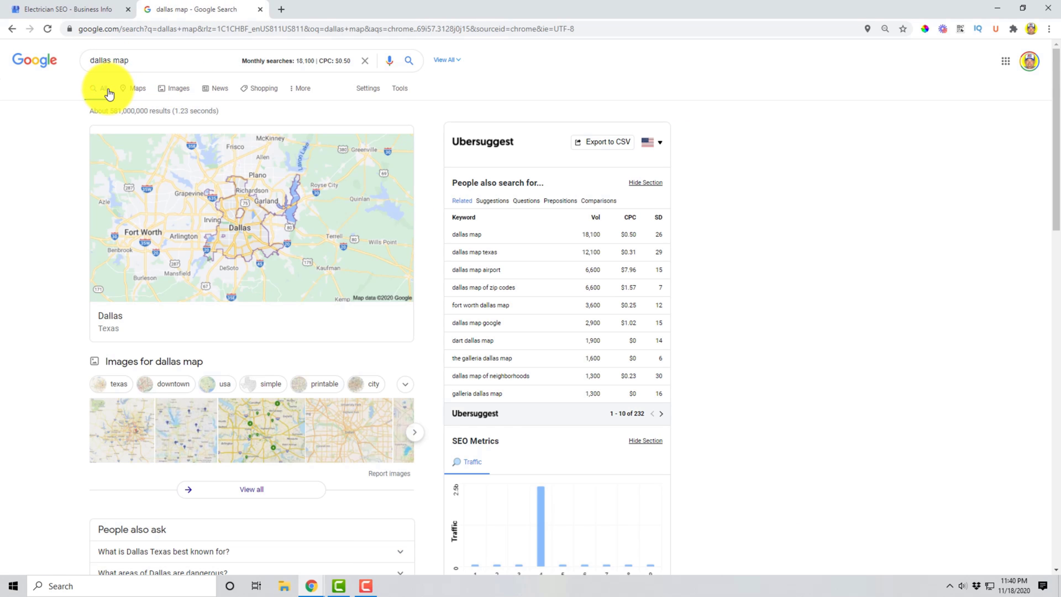
triple_click(143, 58)
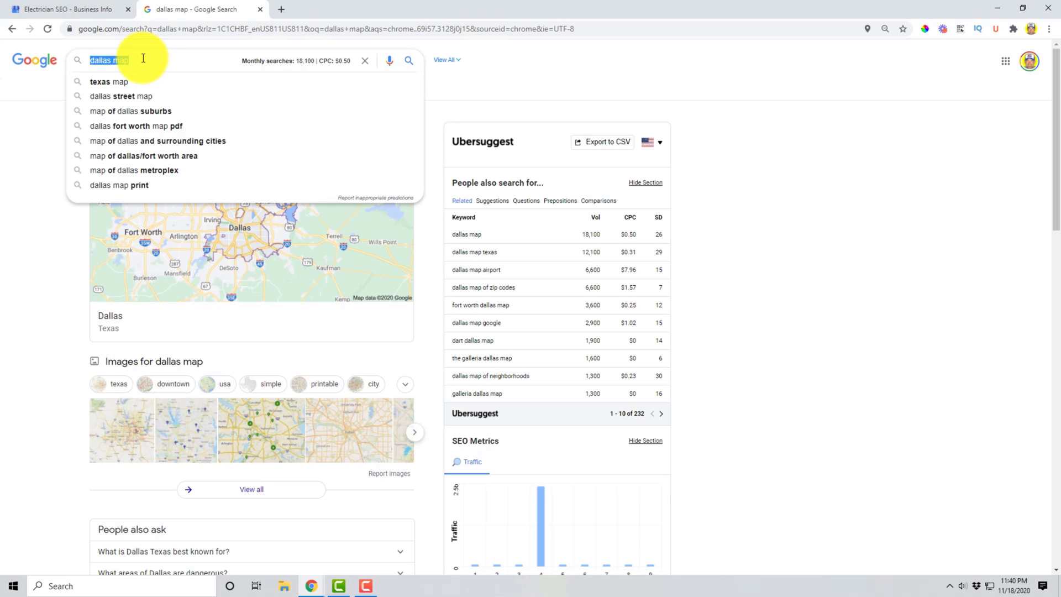
type("dallas ")
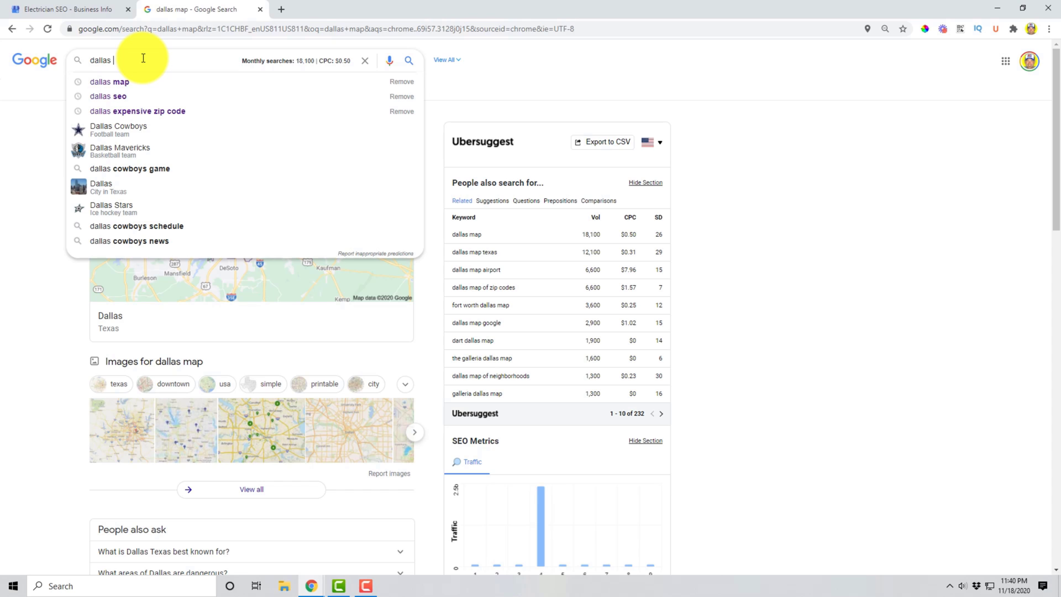
type("dentist")
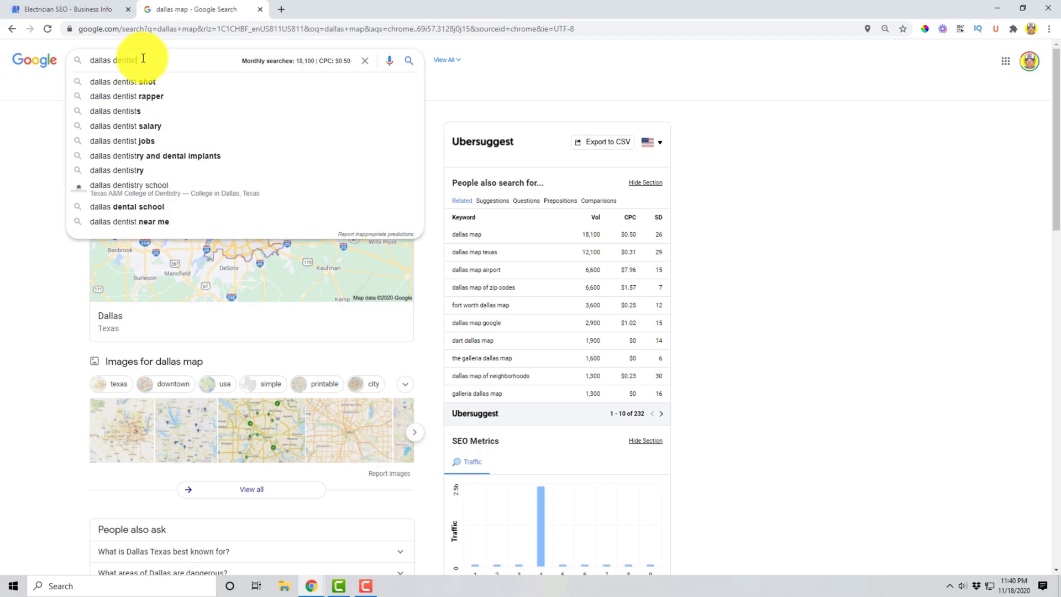
key("Return")
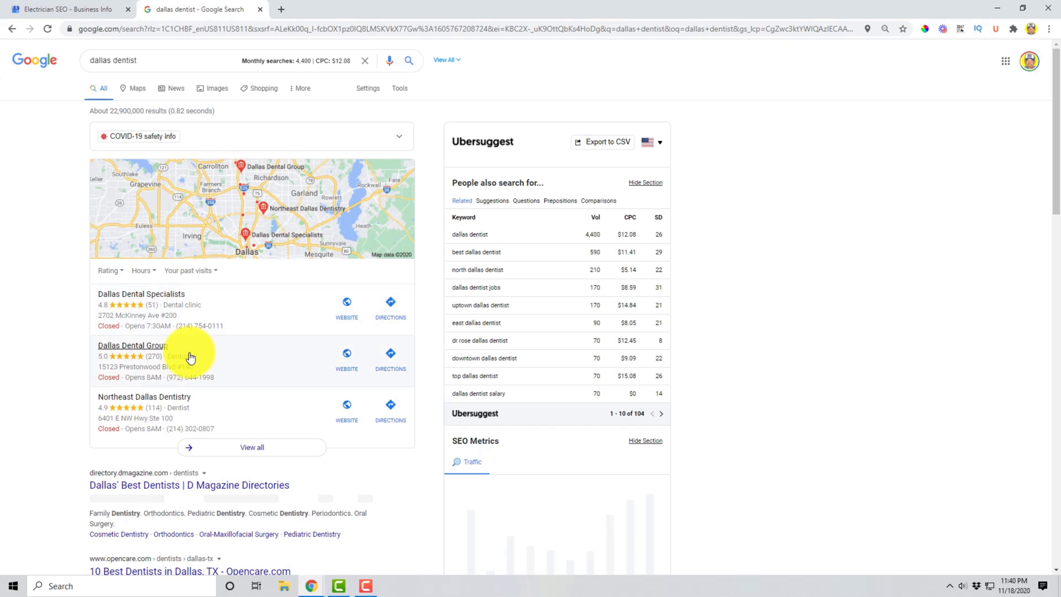
left_click(185, 408)
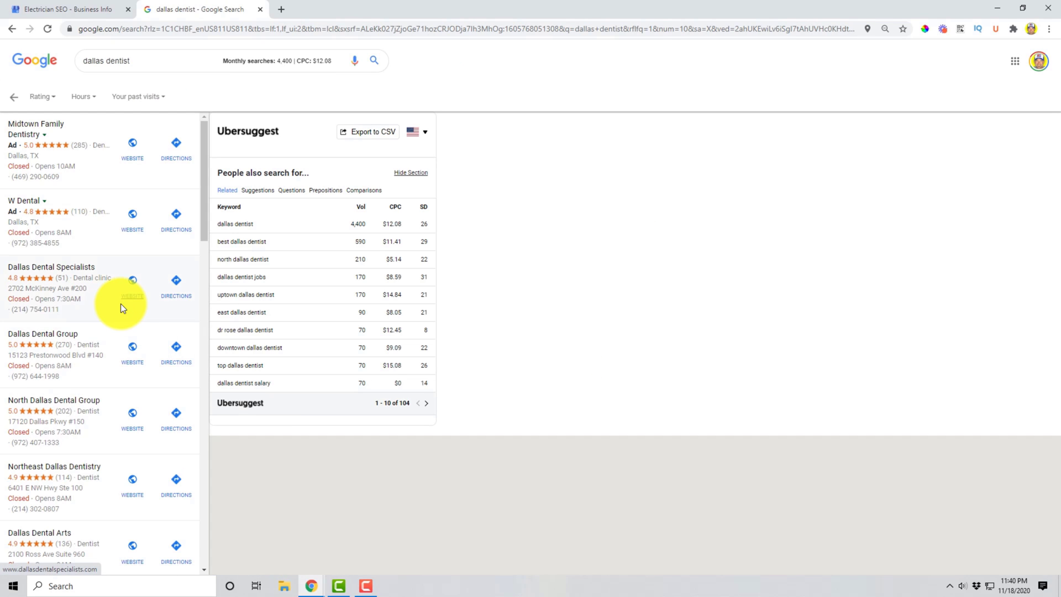
Step: Scan the Dallas dentist listings and open Dallas Laser Dentistry's details
scroll(118, 308, "down", 3)
scroll(103, 334, "down", 1)
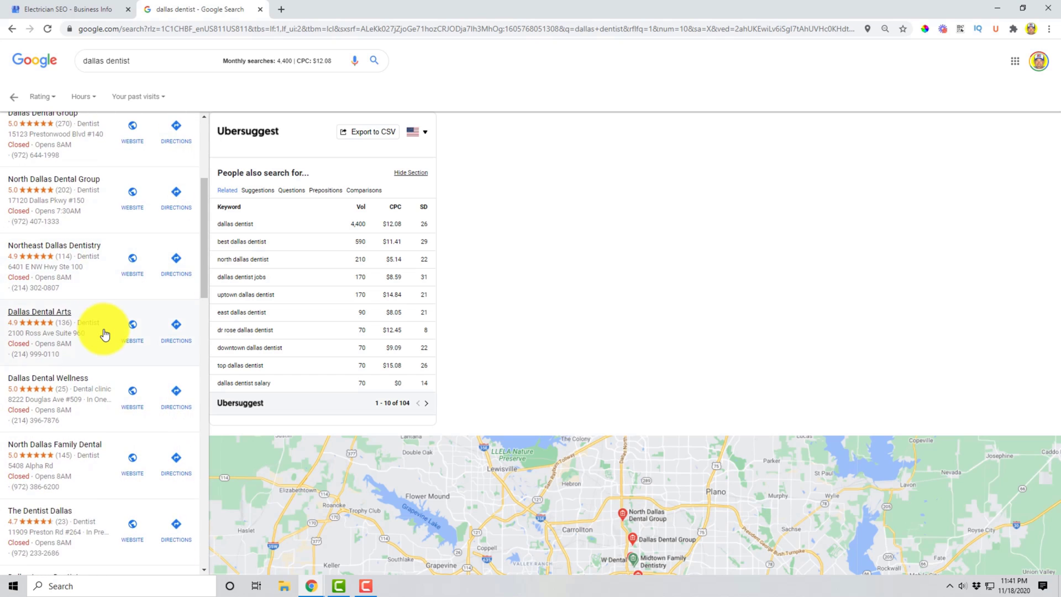
scroll(99, 399, "down", 2)
scroll(99, 400, "down", 3)
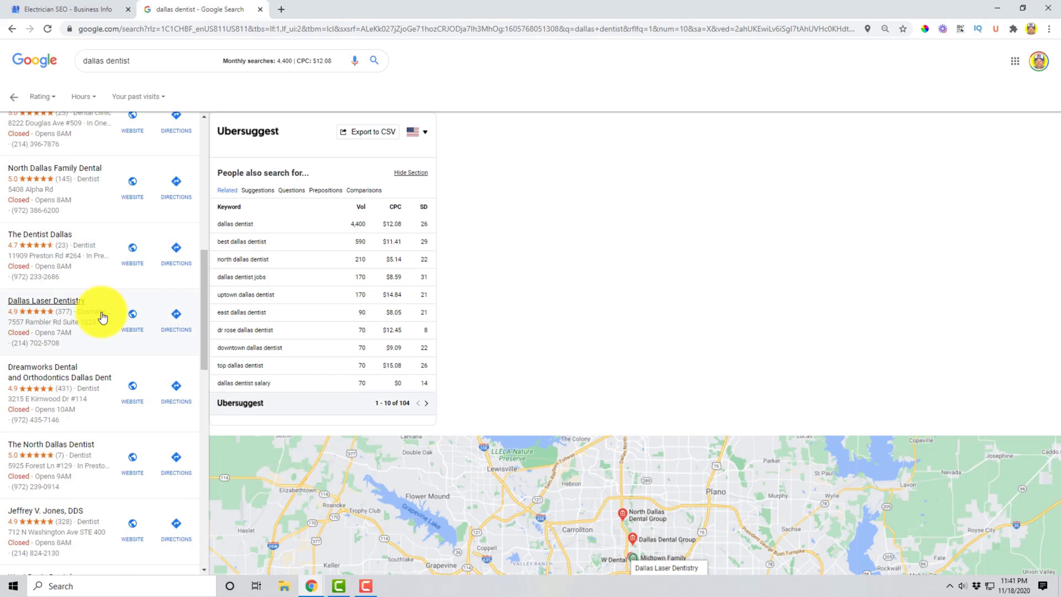
left_click(62, 305)
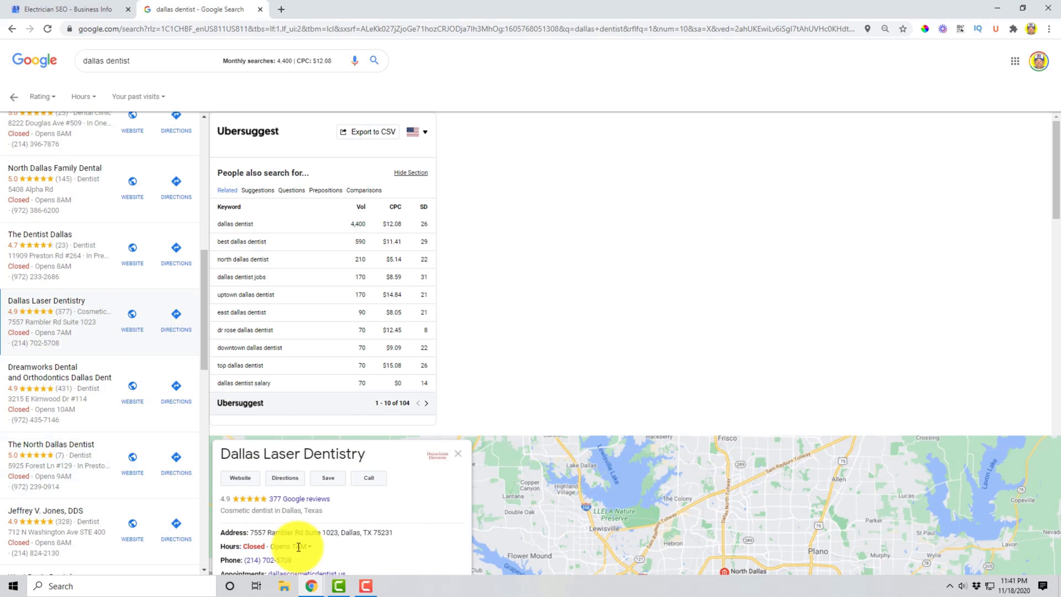
Step: Read through Dallas Laser Dentistry's details, then return to the Electrician SEO Info page
scroll(333, 536, "down", 2)
scroll(335, 527, "down", 1)
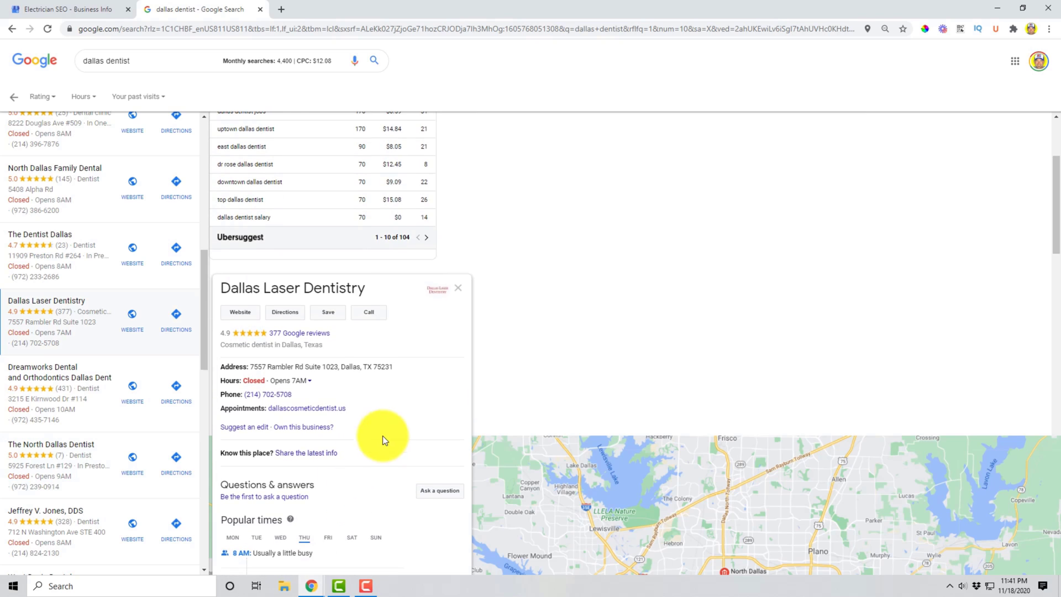
scroll(393, 383, "down", 16)
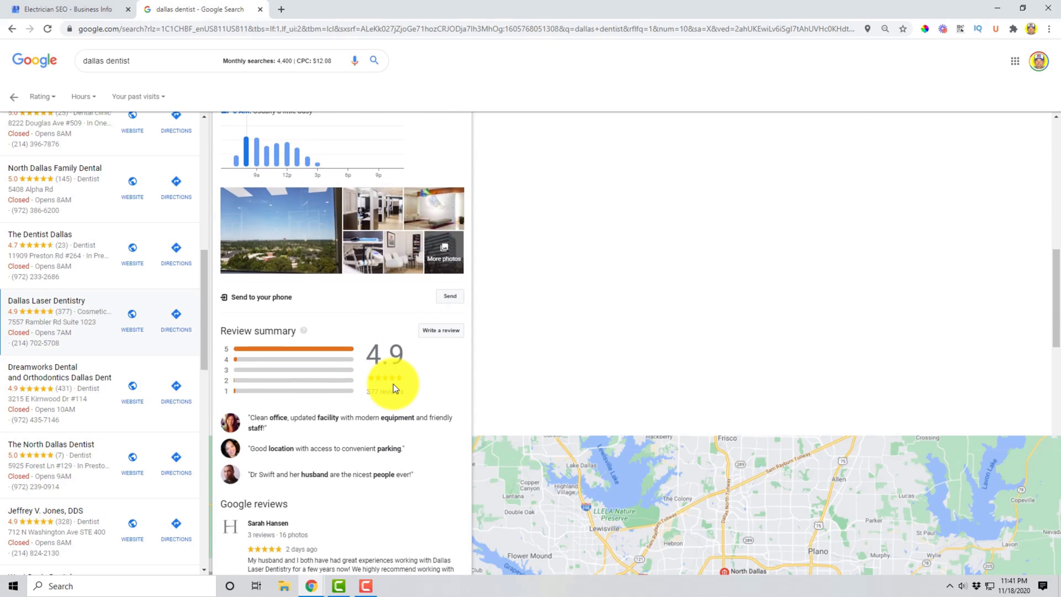
scroll(392, 383, "down", 5)
scroll(393, 383, "up", 20)
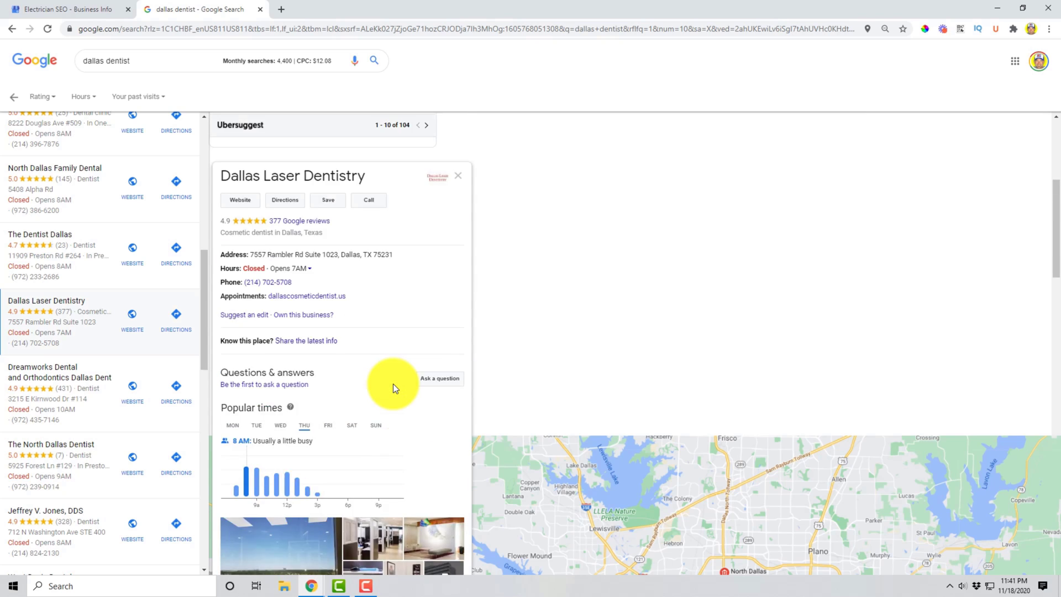
scroll(393, 384, "up", 5)
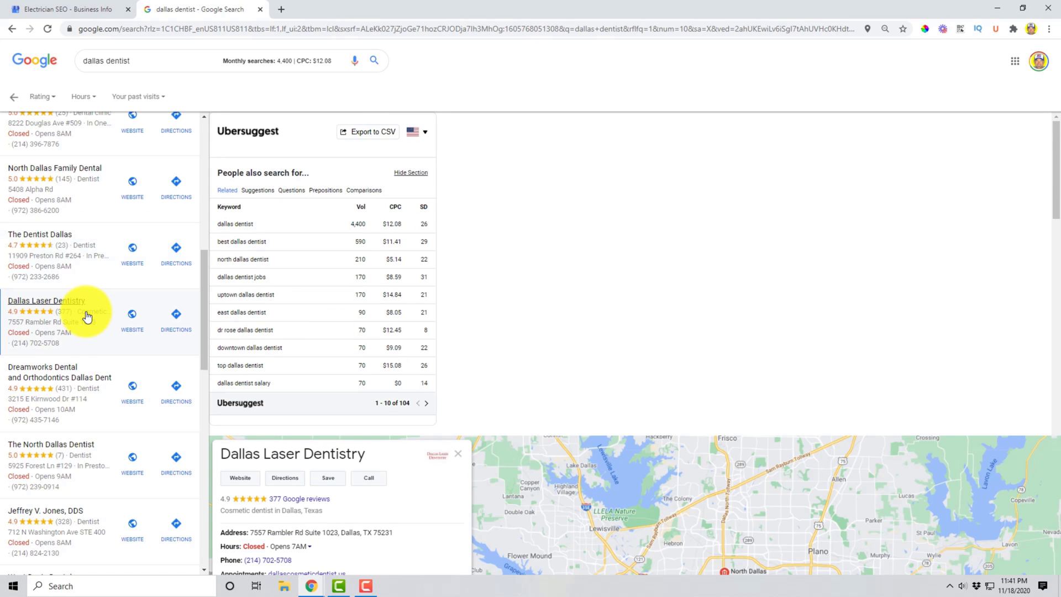
scroll(86, 316, "down", 1)
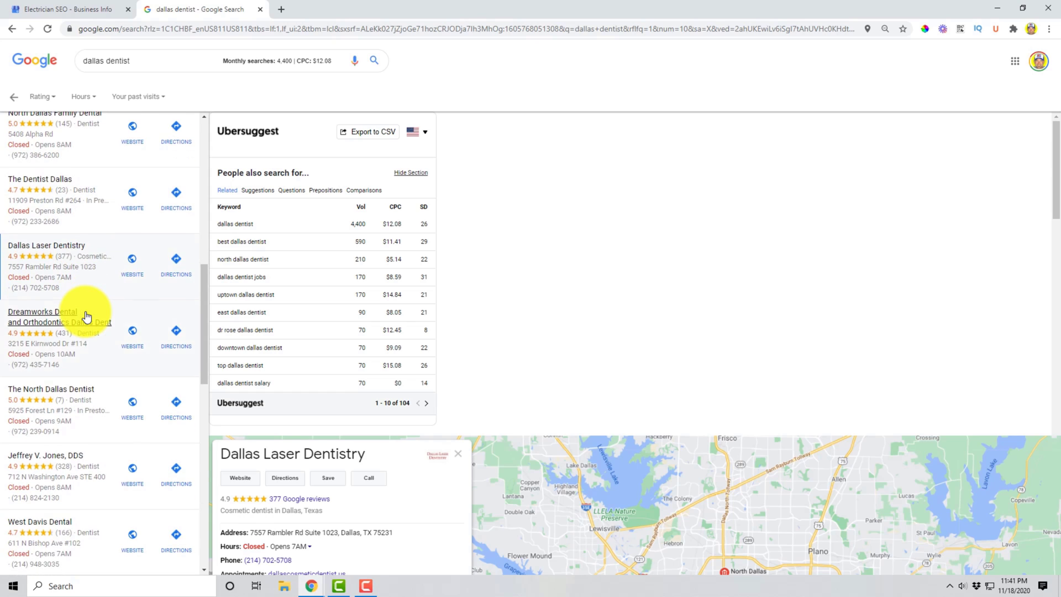
scroll(85, 316, "down", 3)
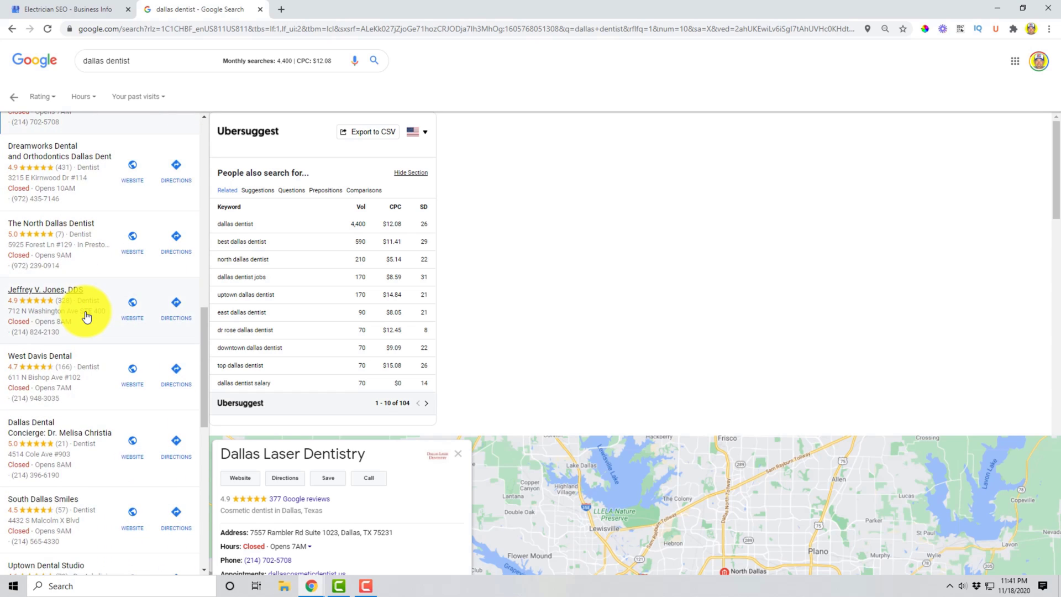
scroll(85, 316, "down", 2)
scroll(89, 331, "down", 3)
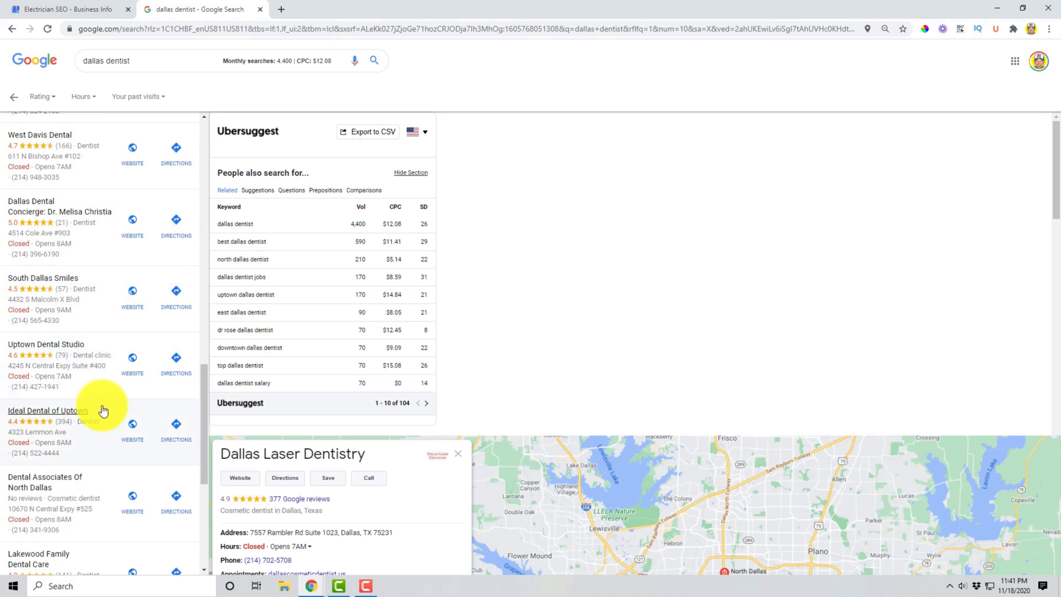
scroll(104, 413, "down", 2)
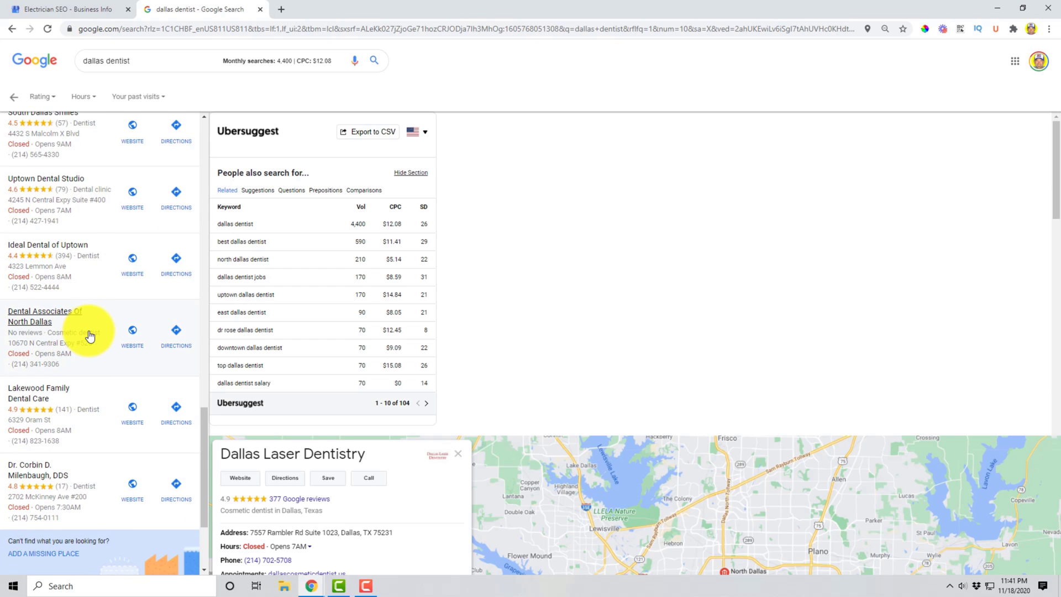
left_click(71, 16)
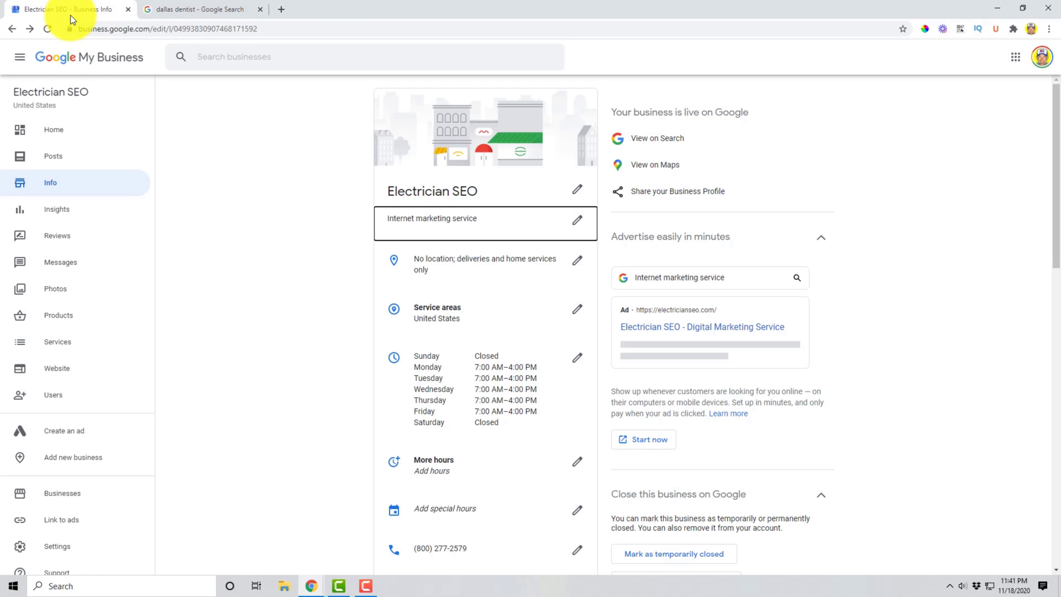
Step: Enter 'dentist' as the primary category and scroll through the dental category suggestions
left_click(576, 220)
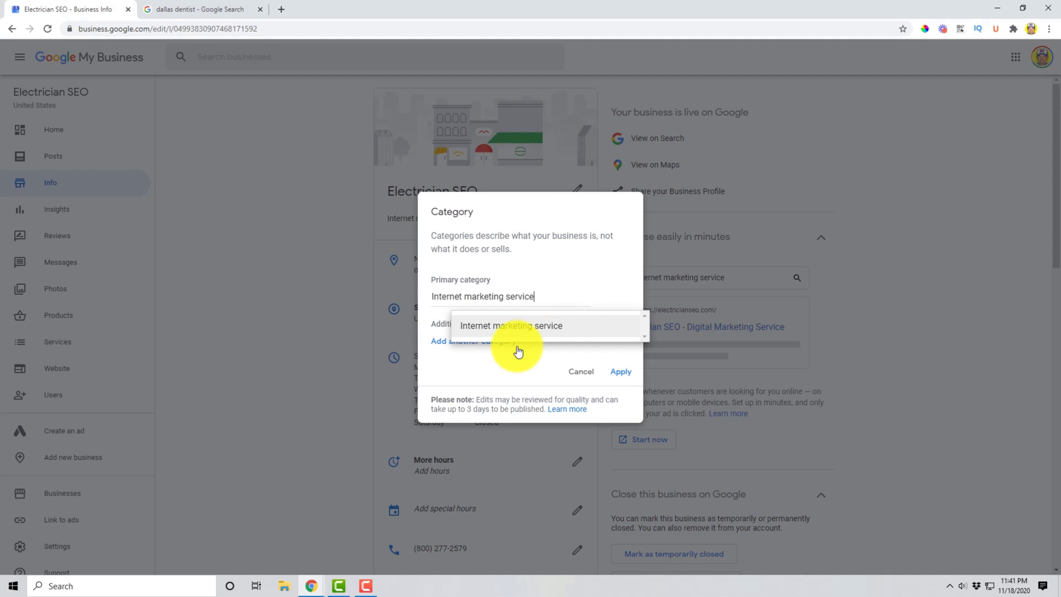
triple_click(504, 299)
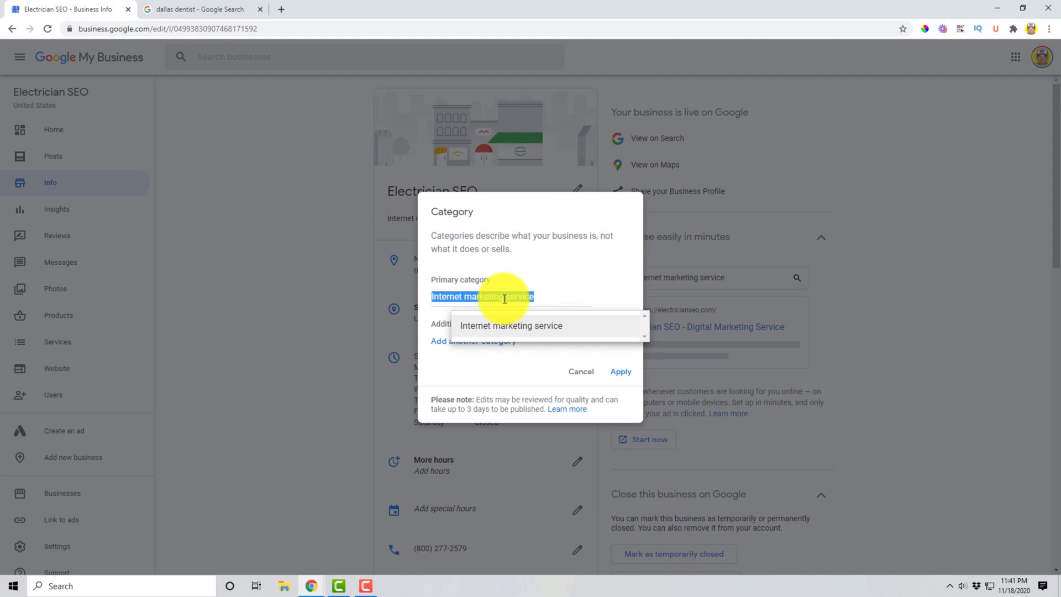
type("dentist")
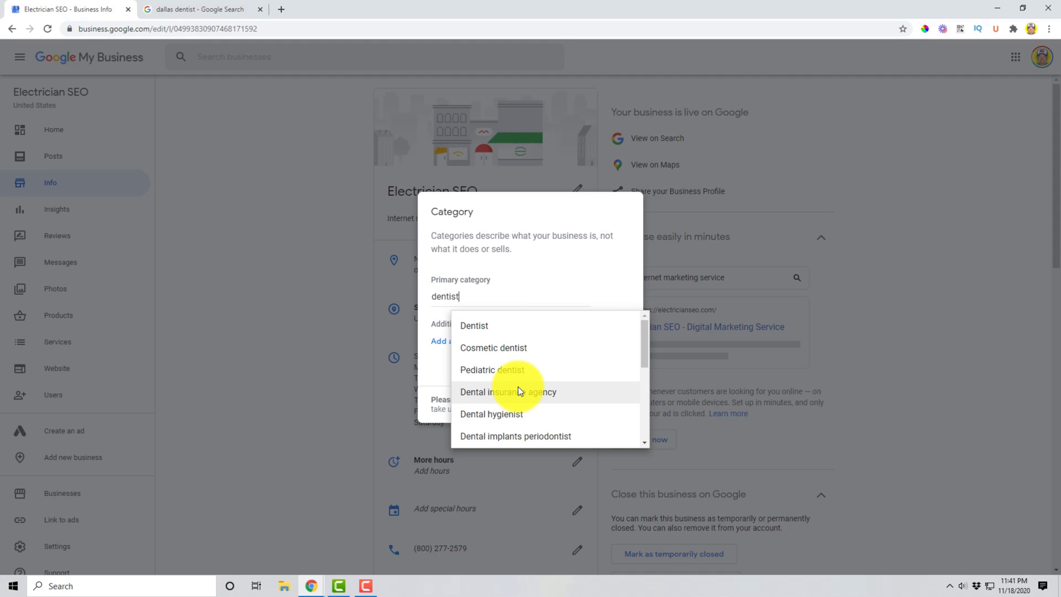
scroll(518, 386, "down", 1)
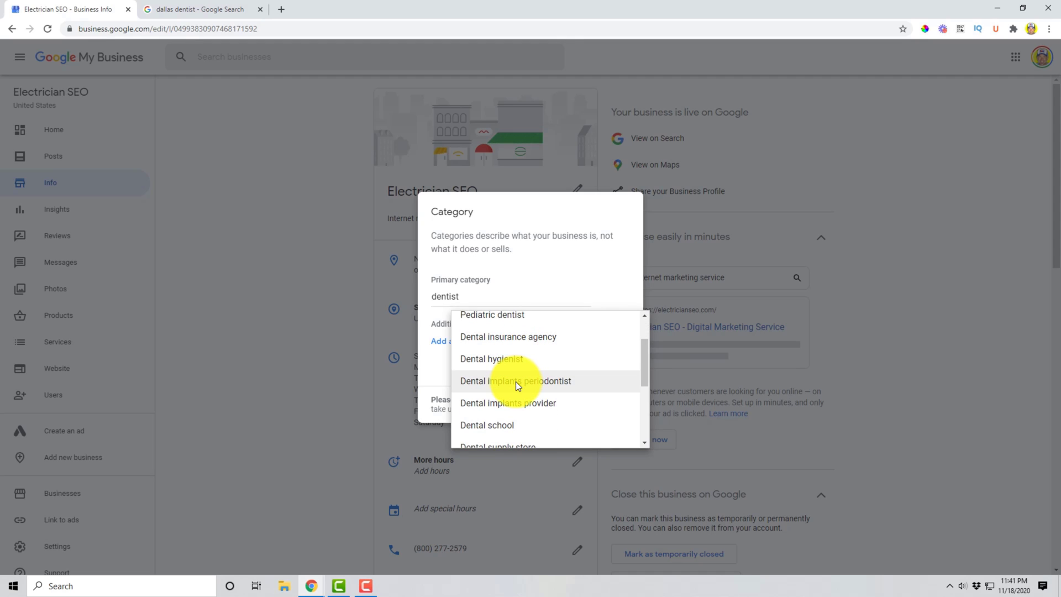
scroll(511, 399, "down", 1)
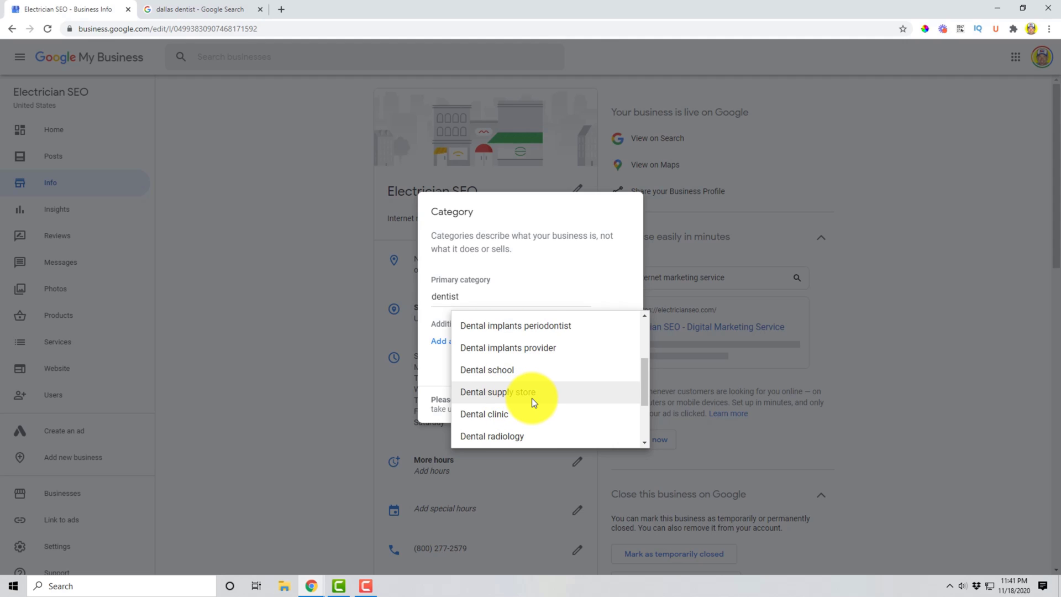
scroll(532, 397, "down", 1)
scroll(534, 390, "down", 1)
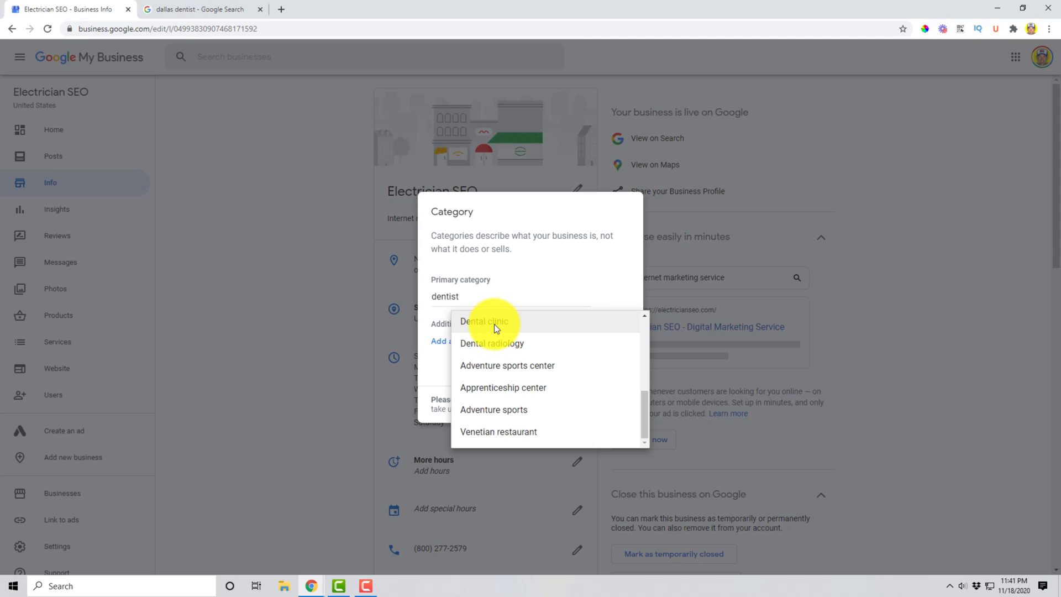
scroll(494, 323, "up", 3)
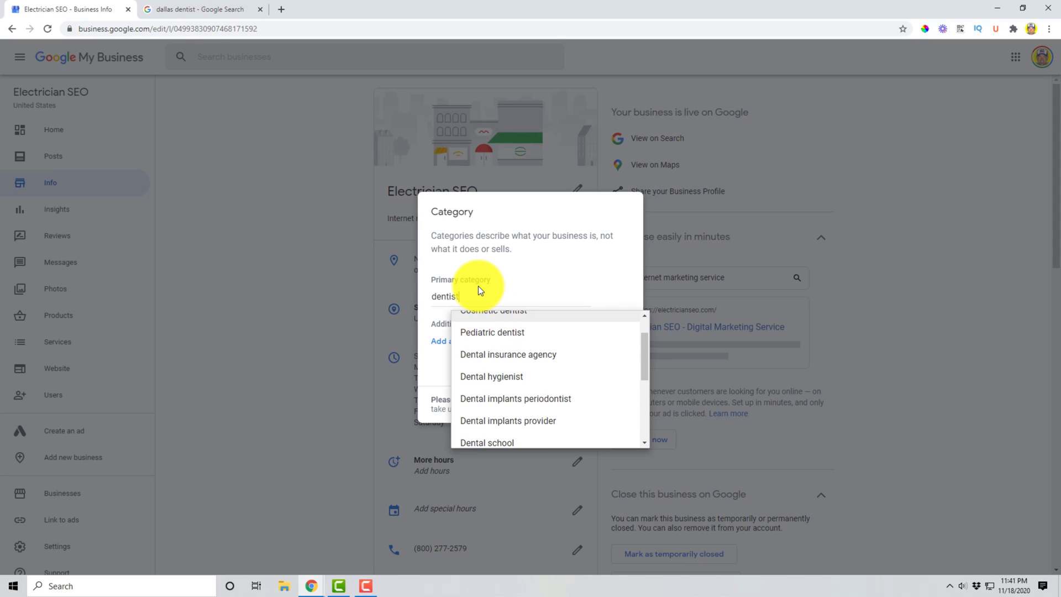
Step: Return to the dallas dentist results and scroll the competing dentists' local listings
left_click(204, 16)
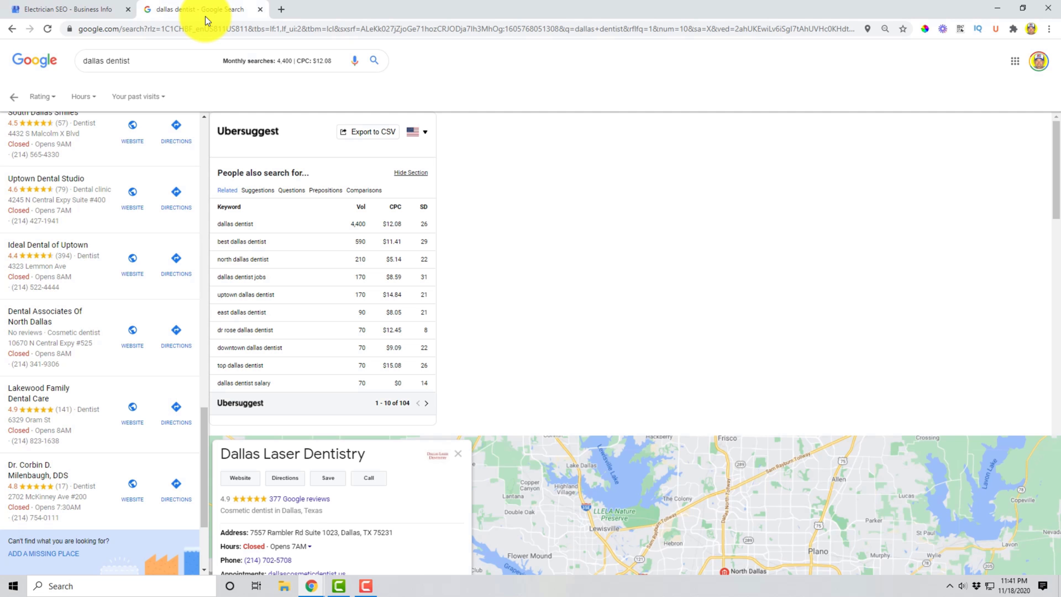
scroll(101, 341, "down", 3)
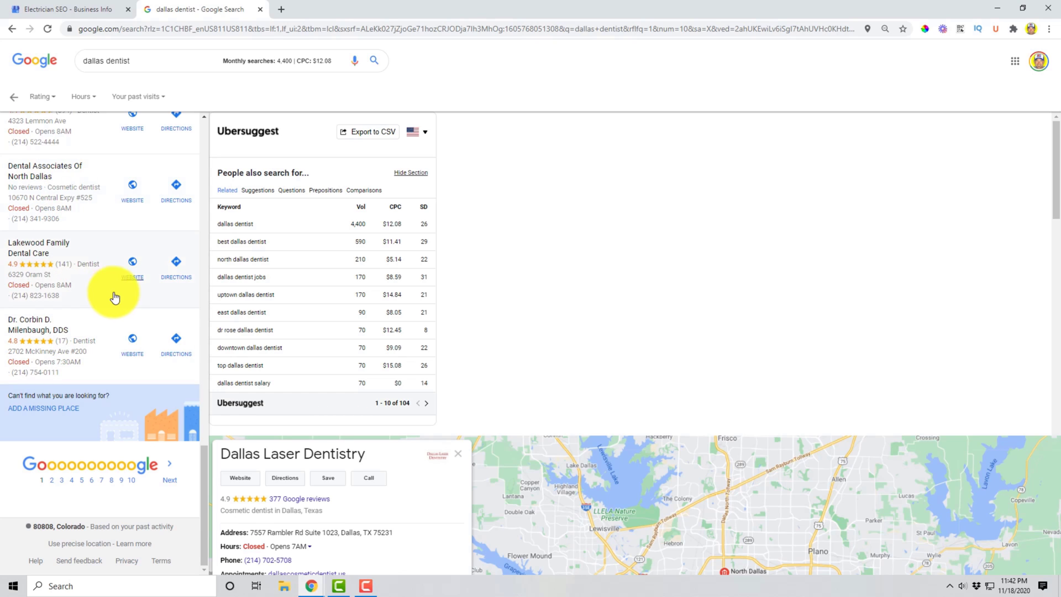
scroll(95, 278, "up", 5)
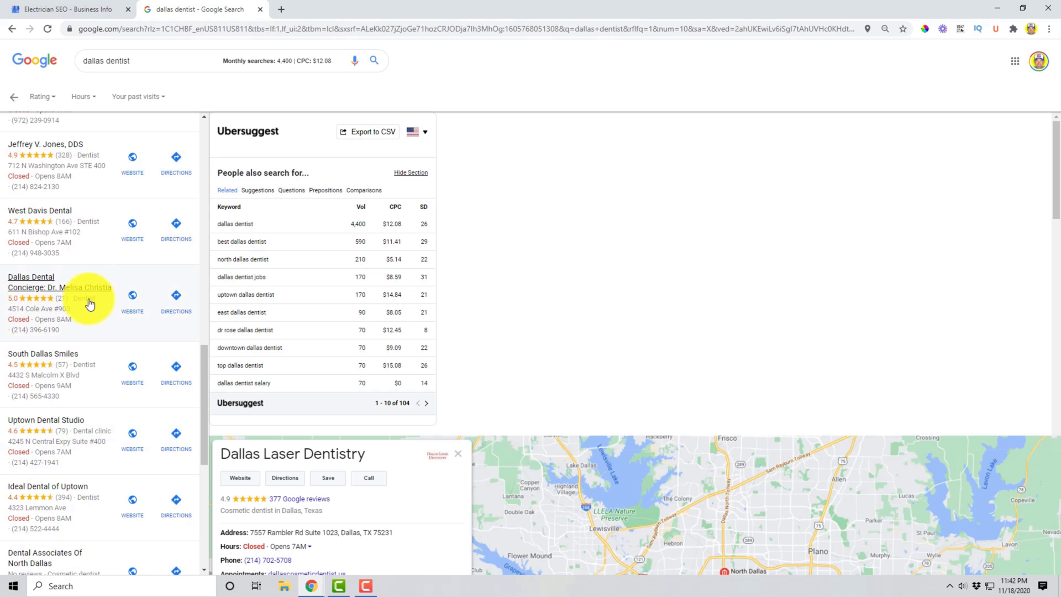
scroll(93, 298, "up", 5)
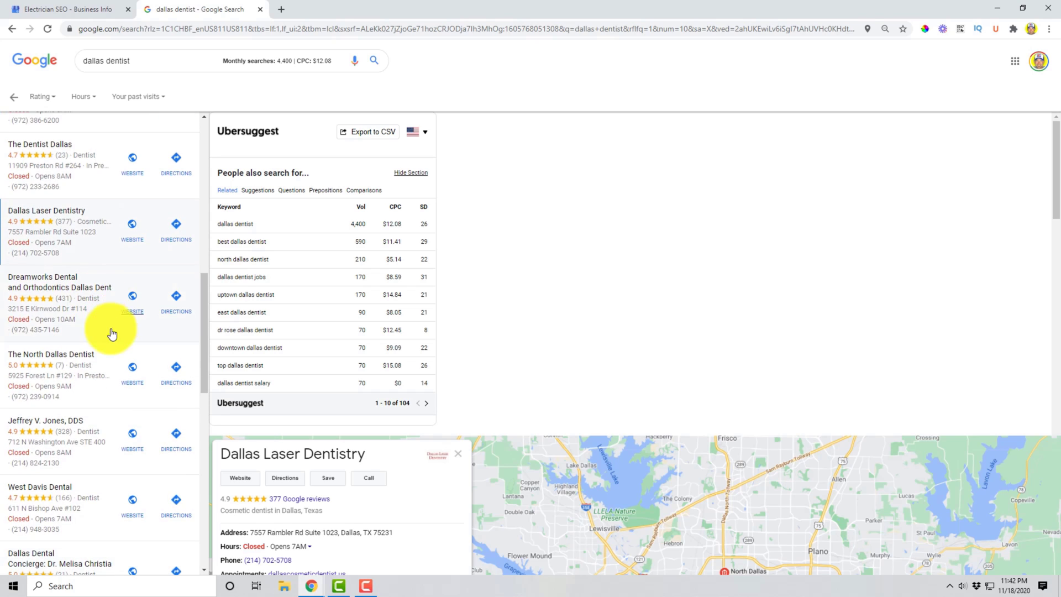
scroll(90, 354, "up", 4)
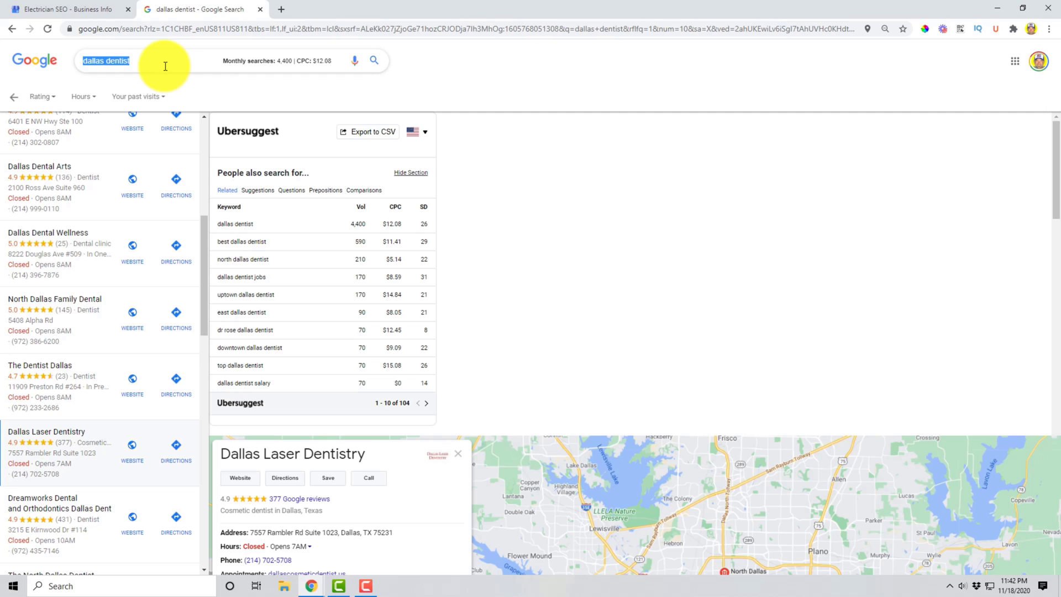
Step: Search 'auto repair' and scroll its local listings to compare the shops' categories
type("auto repair")
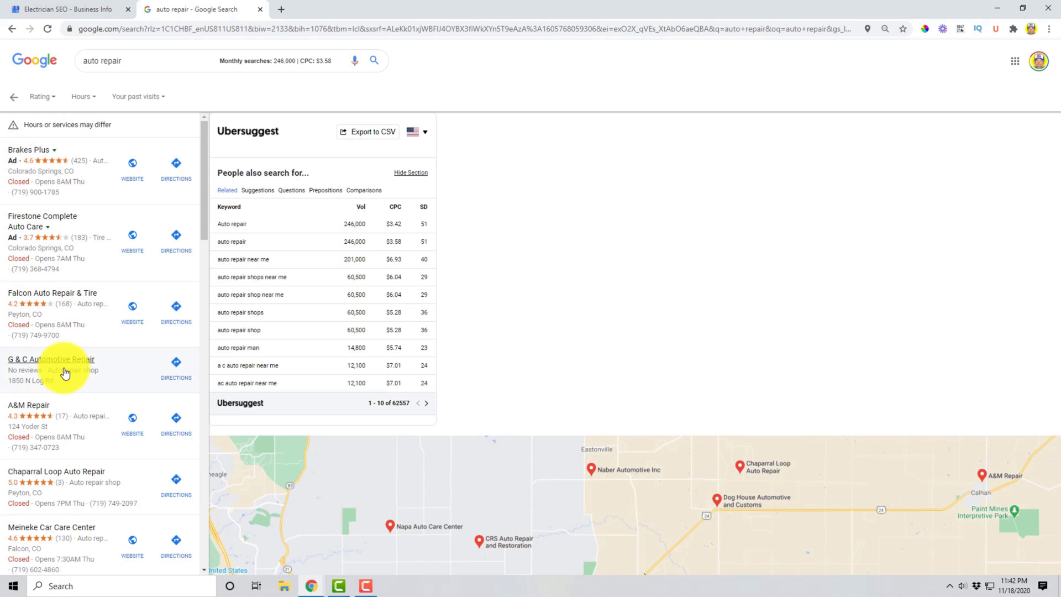
scroll(64, 372, "down", 2)
scroll(64, 372, "down", 3)
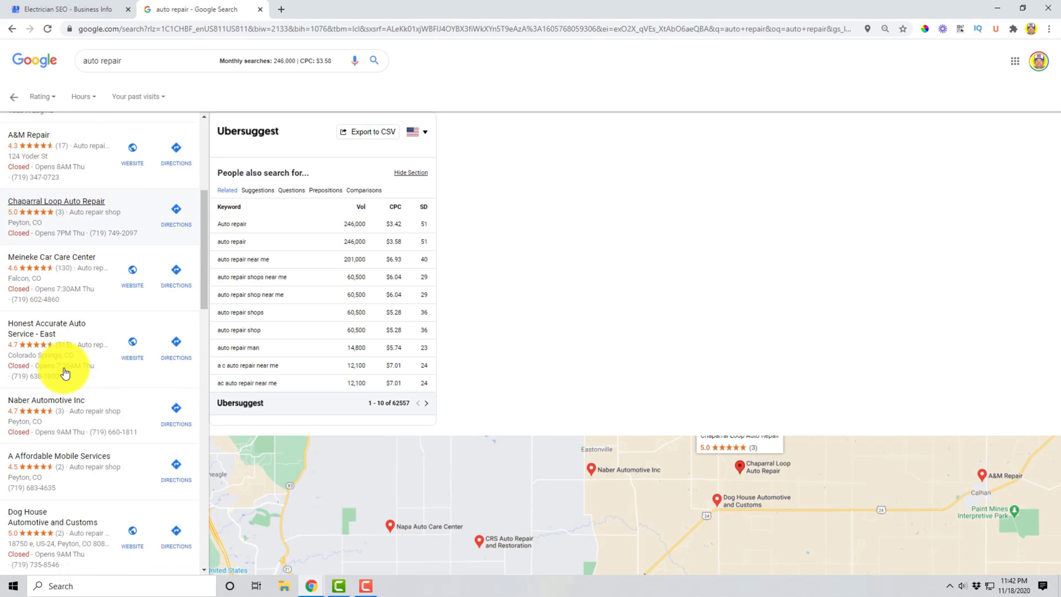
scroll(65, 372, "down", 4)
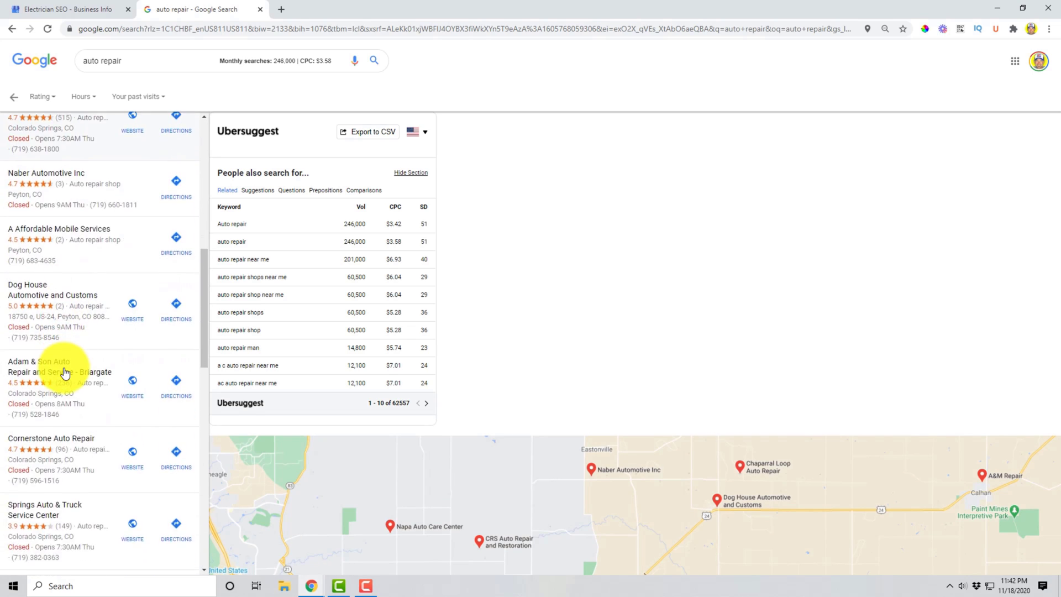
scroll(64, 372, "down", 10)
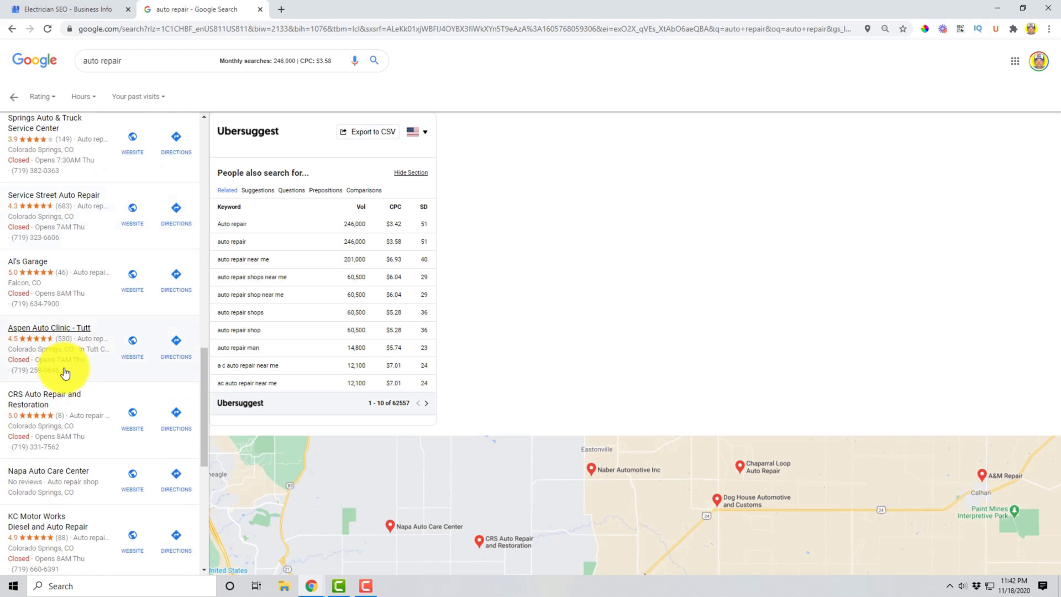
scroll(65, 372, "up", 12)
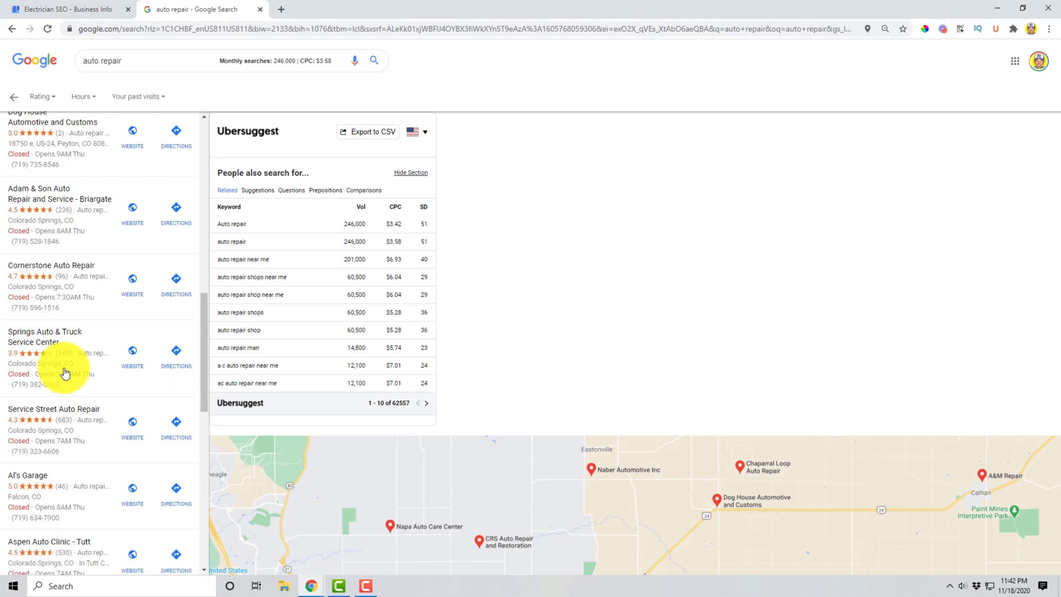
left_click_drag(155, 65, 67, 79)
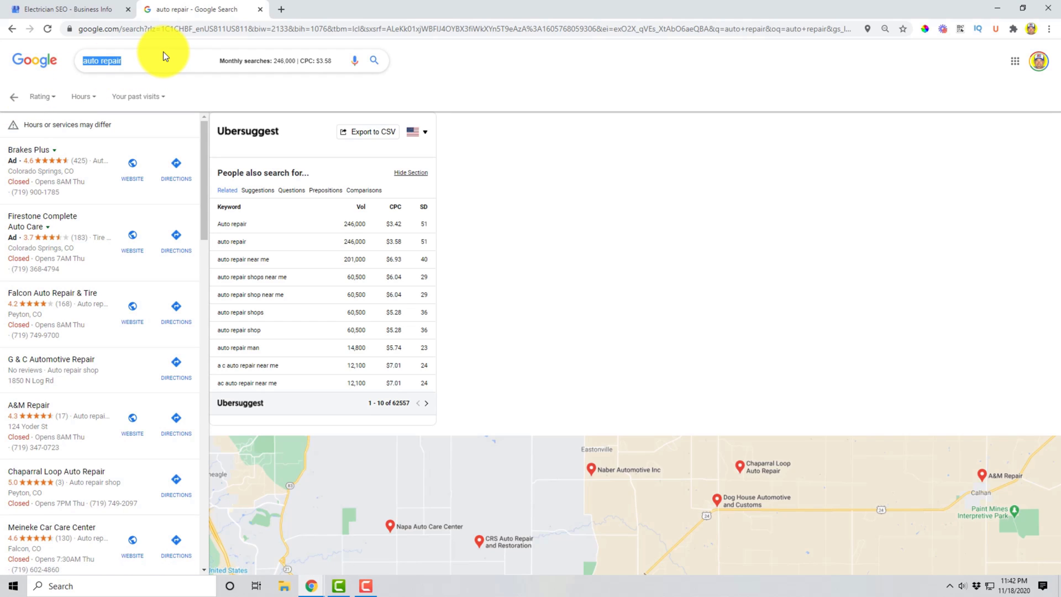
Step: Search Google for 'paint' and scroll through the local business listings
type("paint")
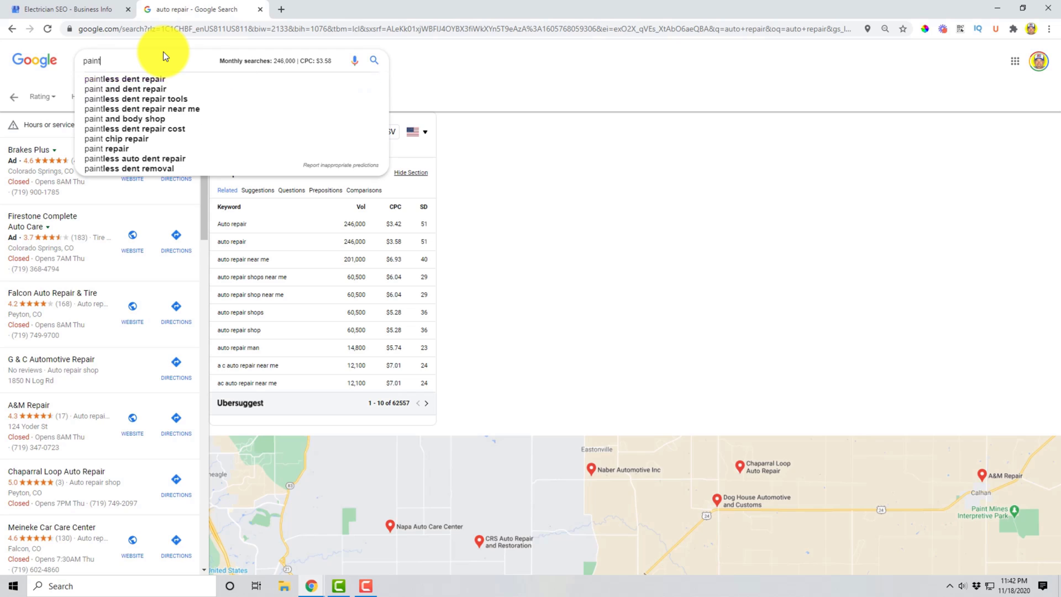
key("Return")
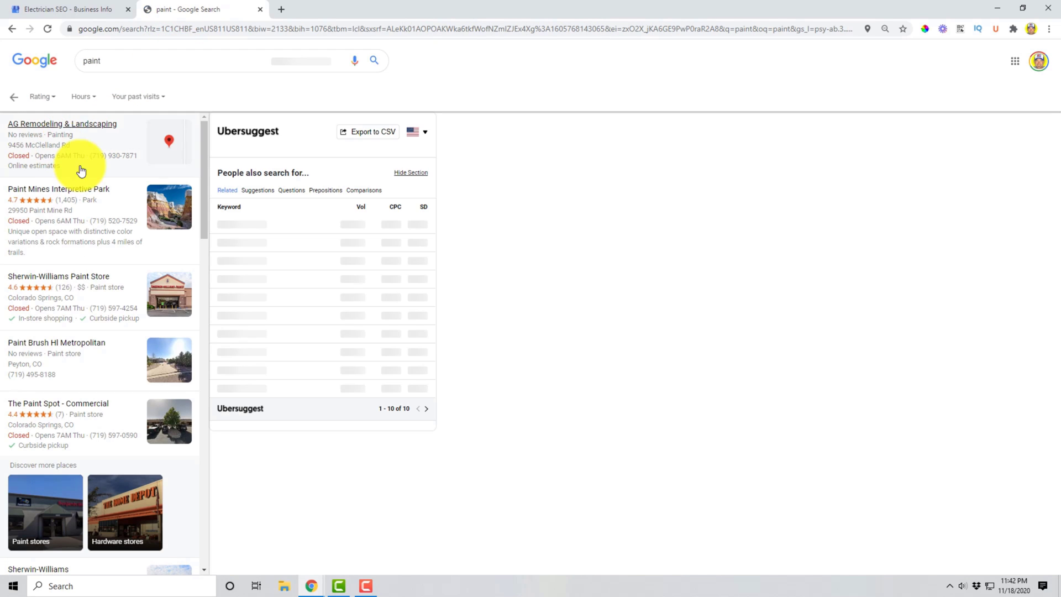
scroll(77, 350, "down", 3)
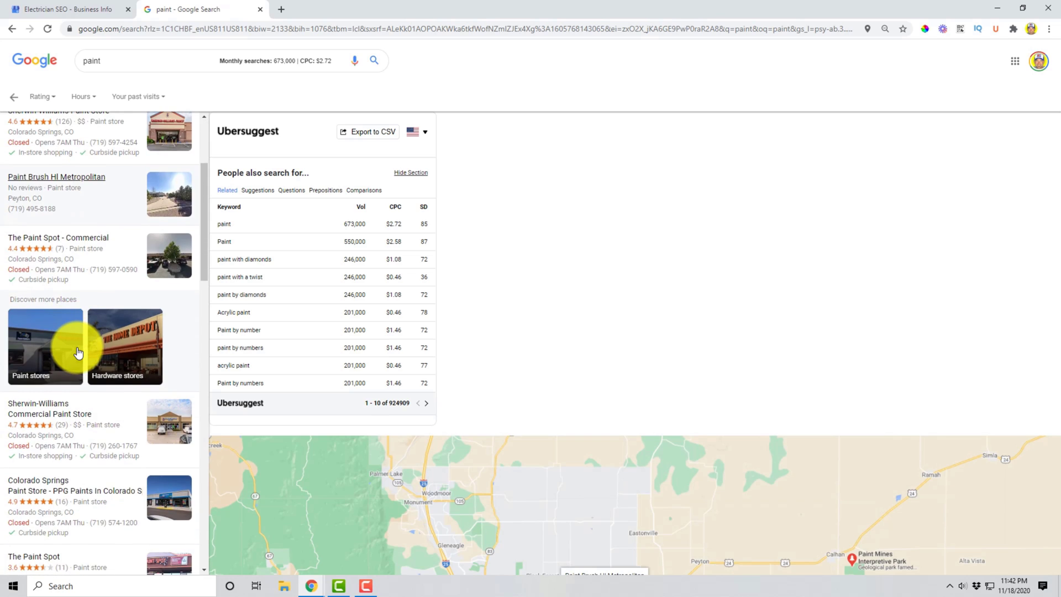
scroll(105, 373, "down", 3)
scroll(105, 372, "down", 3)
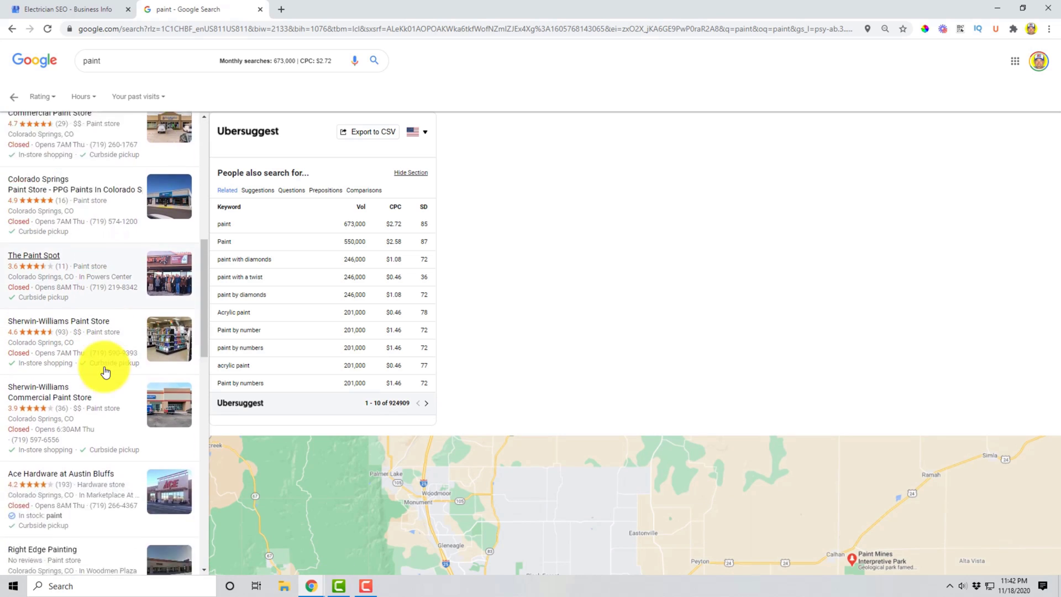
scroll(105, 373, "down", 3)
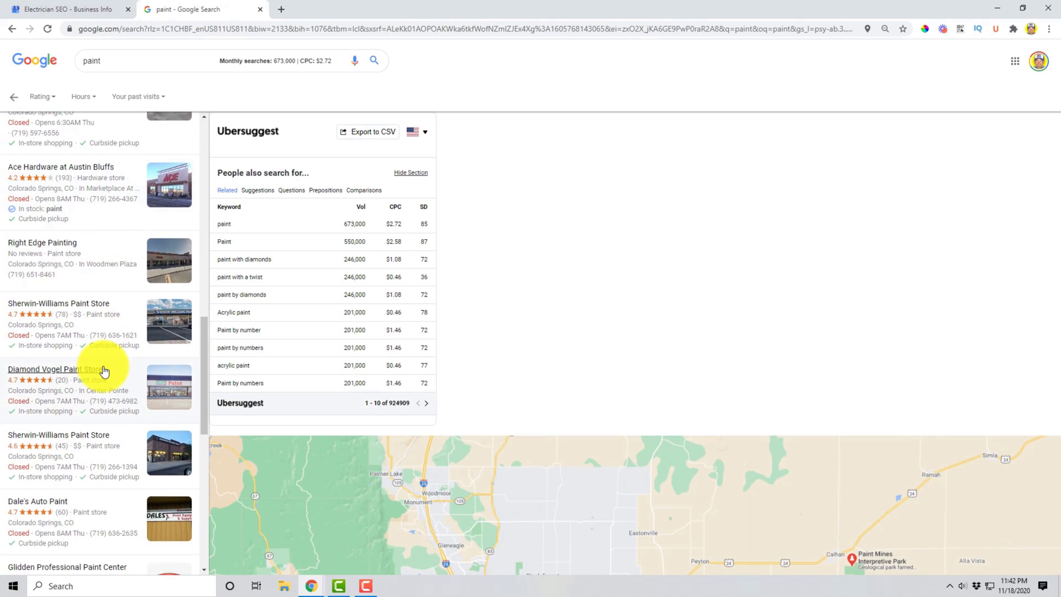
scroll(105, 370, "down", 3)
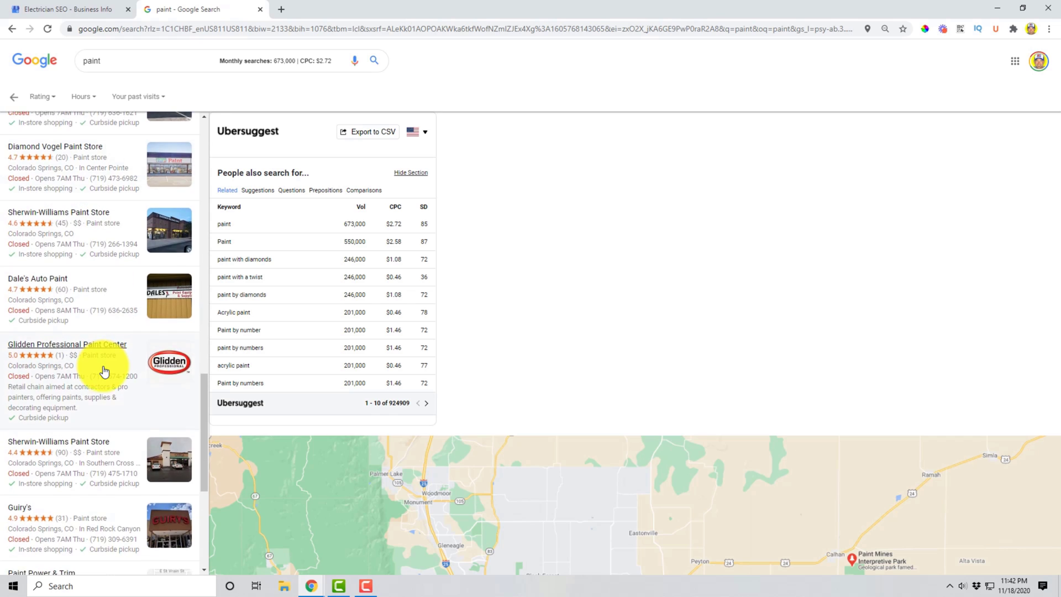
scroll(105, 371, "down", 3)
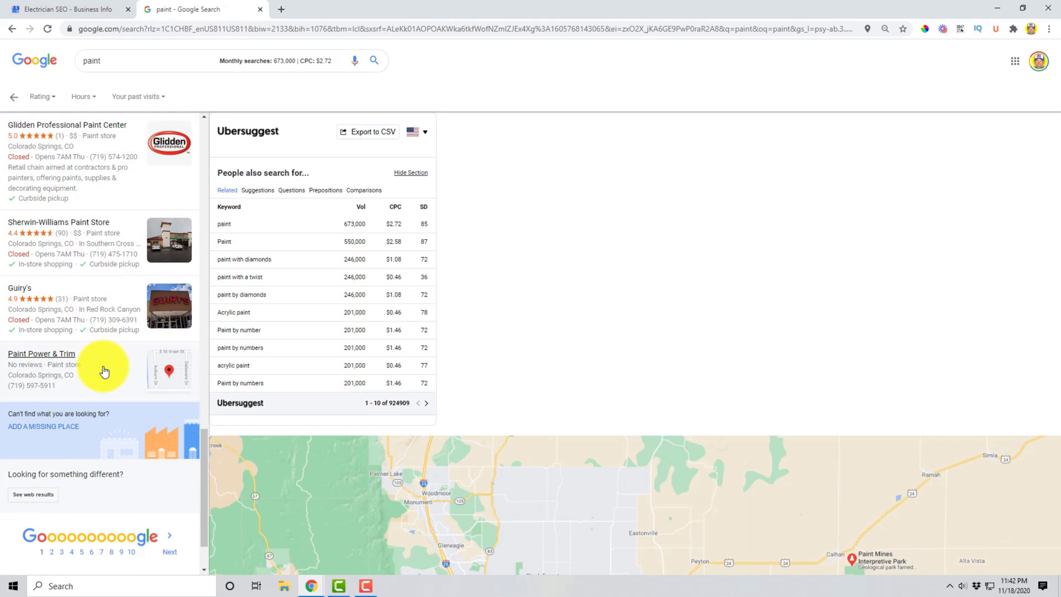
scroll(106, 370, "up", 15)
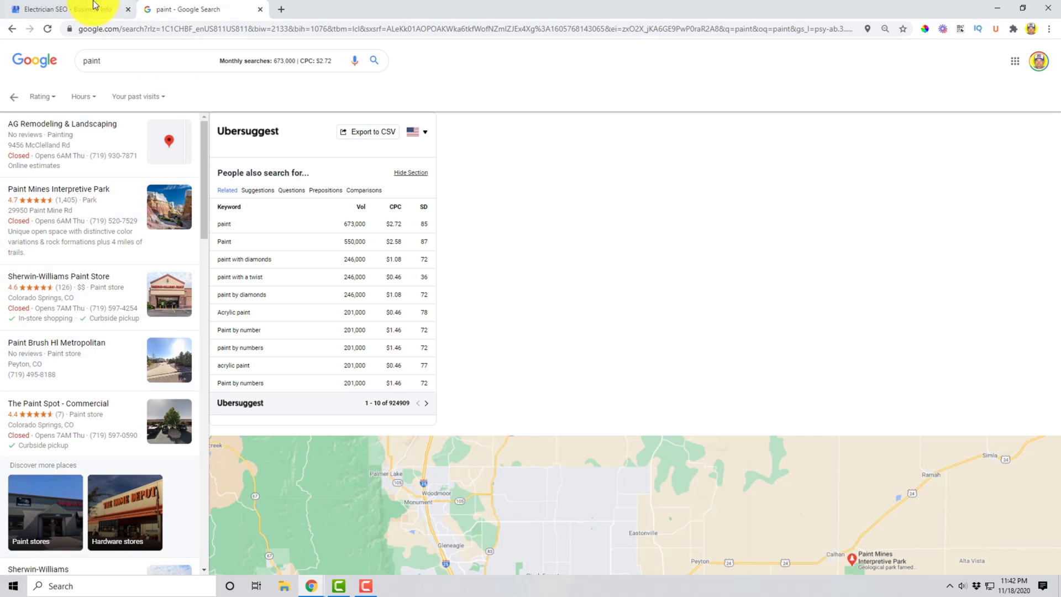
Step: Change the query to 'painters' and review the Colorado Springs painter listings and their categories
left_click(149, 58)
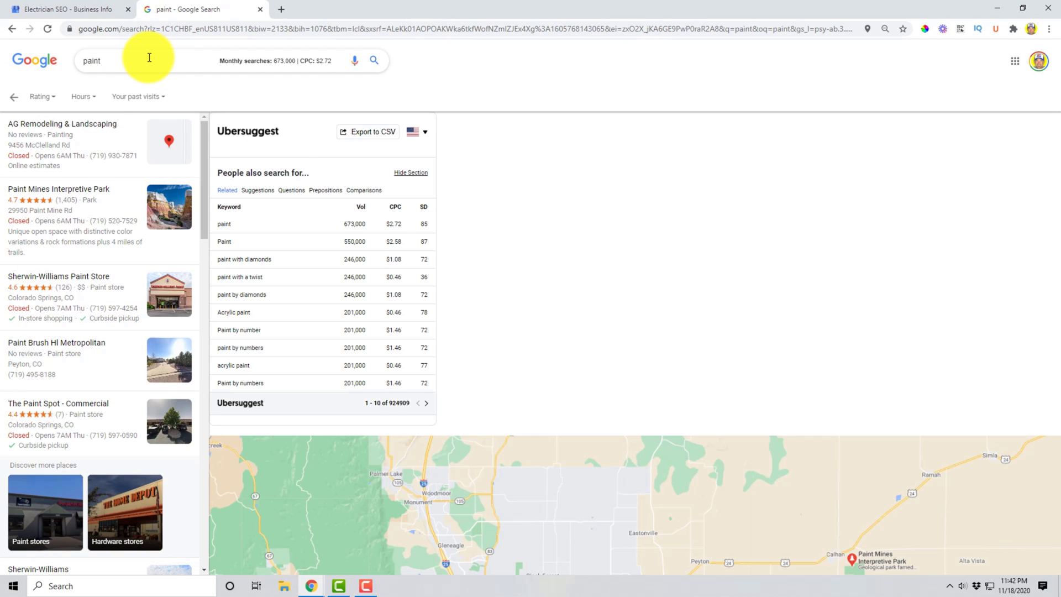
type("ers")
key("Return")
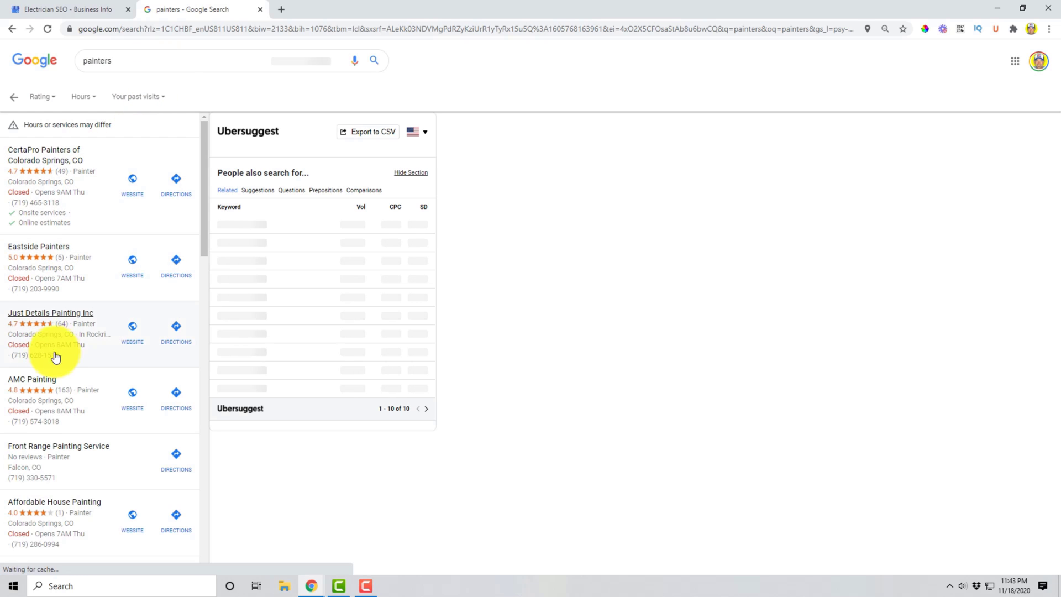
scroll(93, 397, "down", 4)
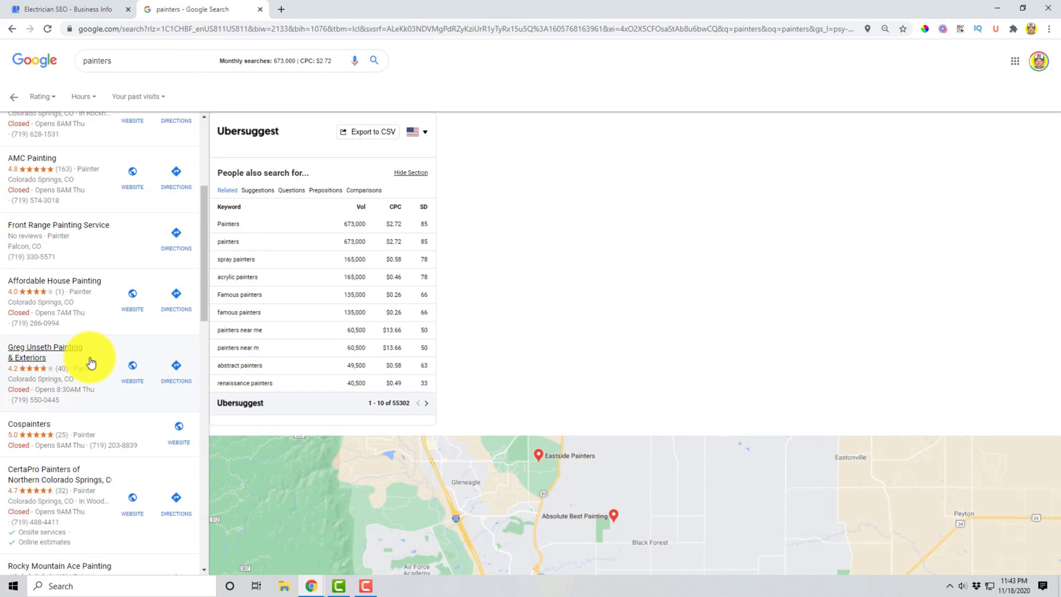
scroll(91, 362, "down", 5)
scroll(65, 426, "down", 4)
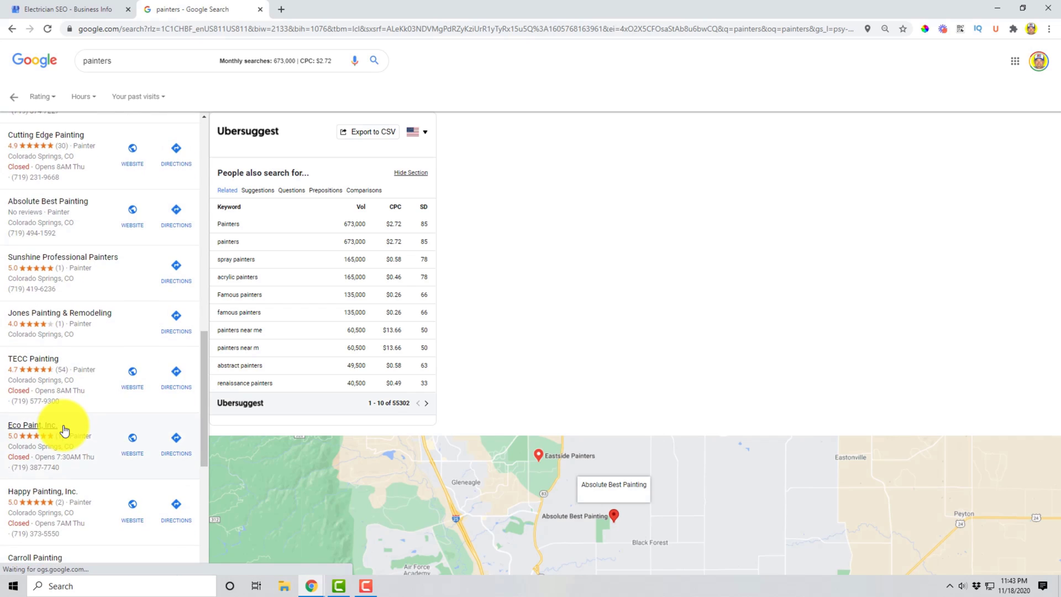
scroll(89, 330, "down", 5)
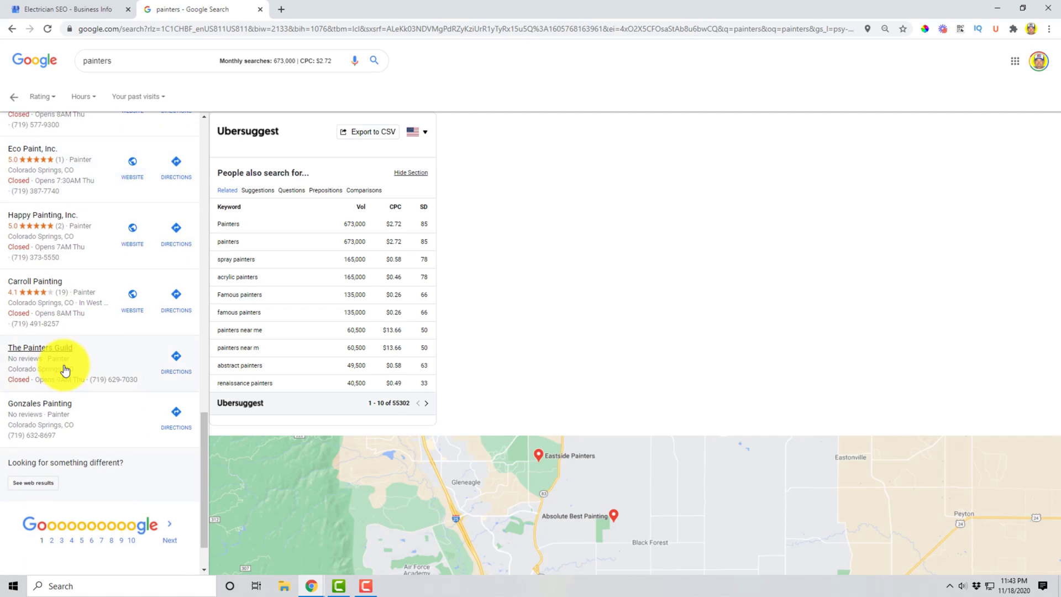
Step: Cancel the Category edit so Electrician SEO keeps Internet marketing service as its category
left_click(66, 9)
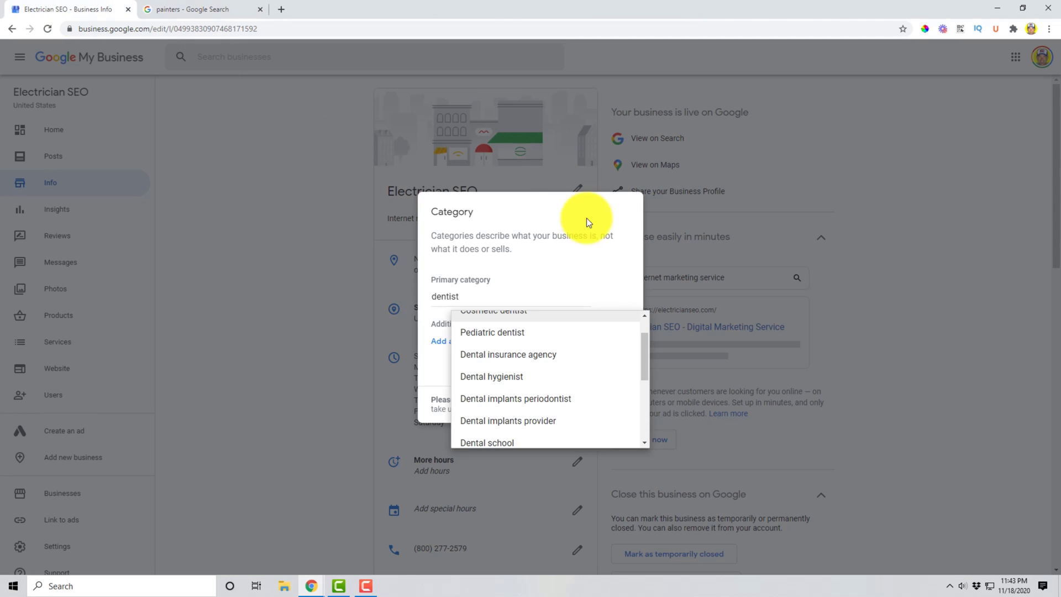
left_click(466, 222)
left_click(580, 374)
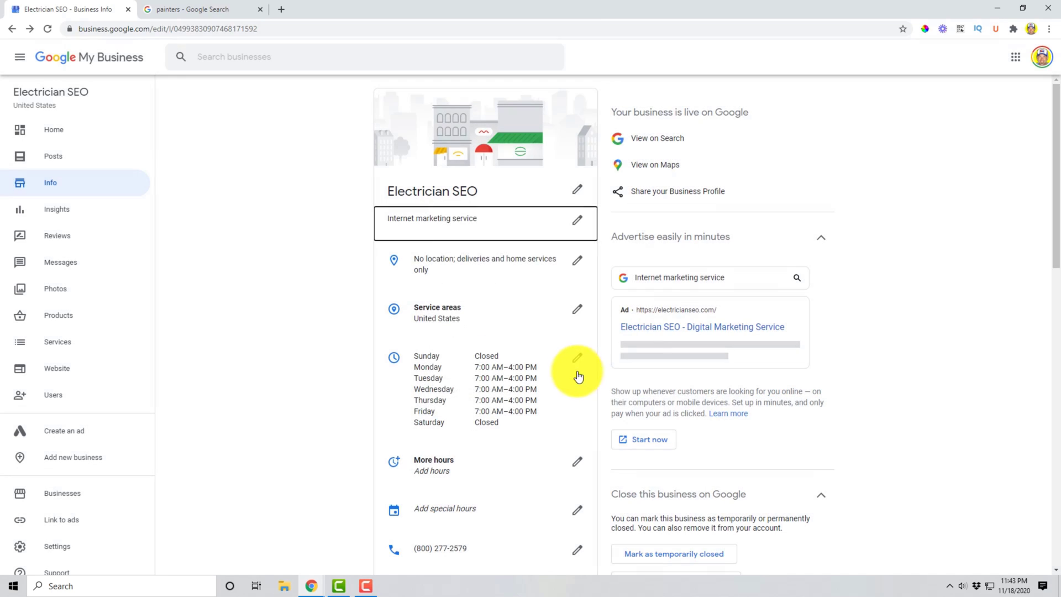